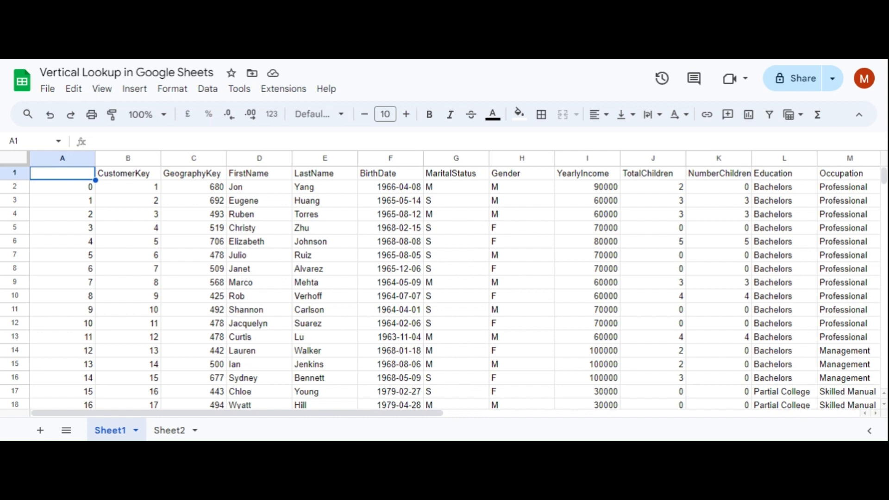
# Examine the CustomerKey column in Sheet1, going down from B2 to B11
pyautogui.click(145, 190)
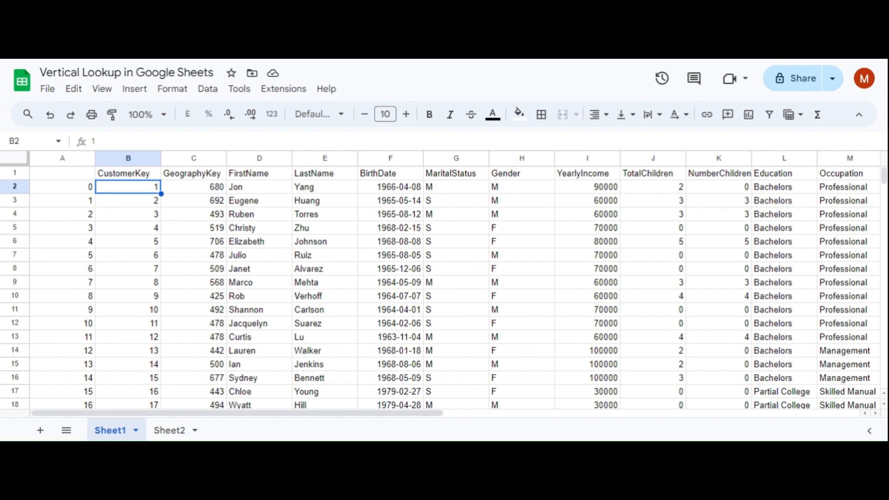
pyautogui.press('Down')
pyautogui.press('Down')
pyautogui.press('Down')
pyautogui.press('Down')
pyautogui.press('Down')
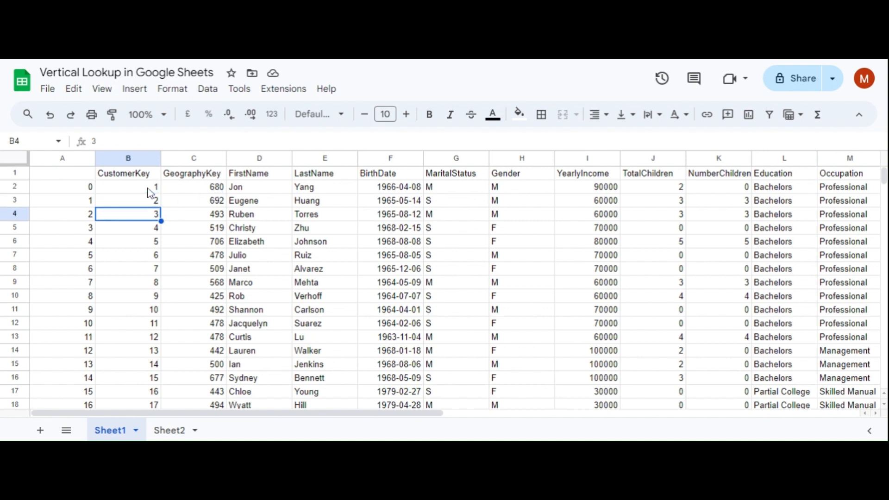
pyautogui.press('Down')
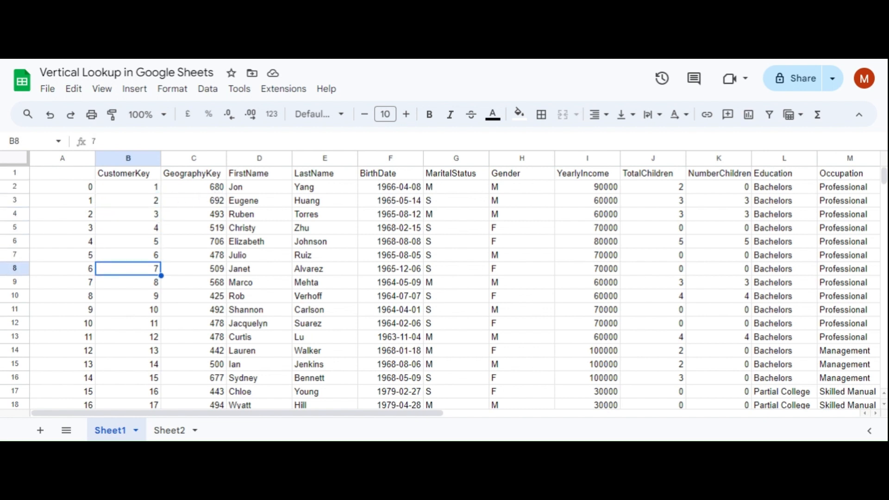
pyautogui.press('Down')
pyautogui.press('Down')
pyautogui.press('Down')
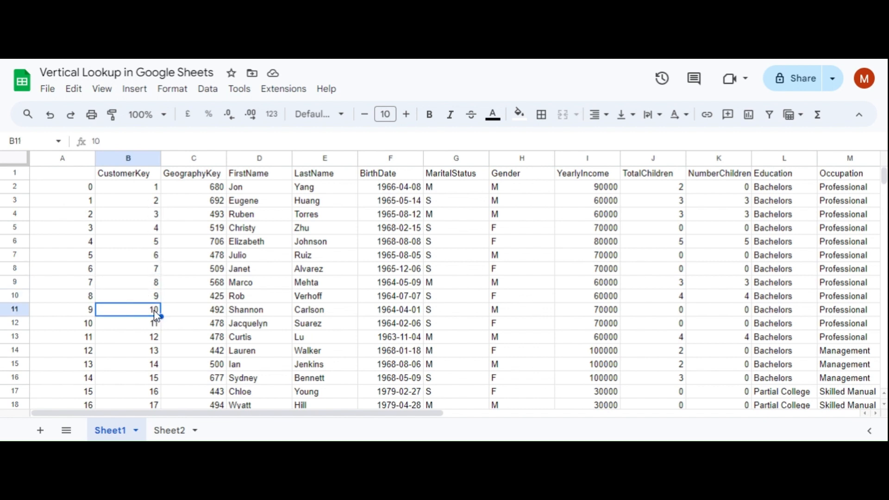
# Examine the customer record in row 11 of Sheet1, from CustomerKey across to YearlyIncome
pyautogui.press('Right')
pyautogui.press('Right')
pyautogui.press('Right')
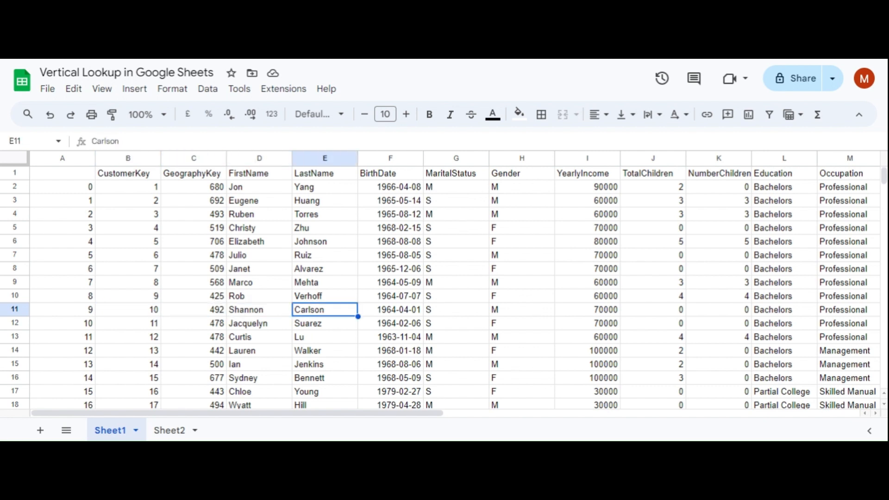
pyautogui.press('Right')
pyautogui.press('Right')
pyautogui.press('Right')
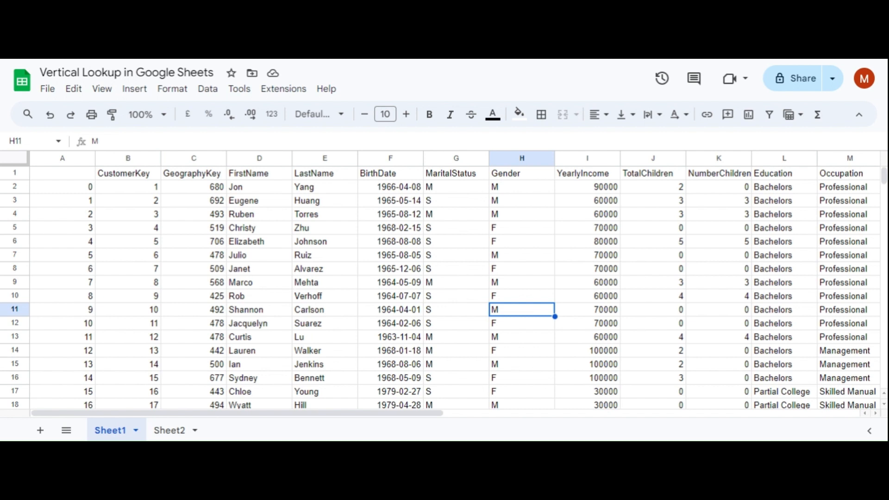
pyautogui.click(157, 314)
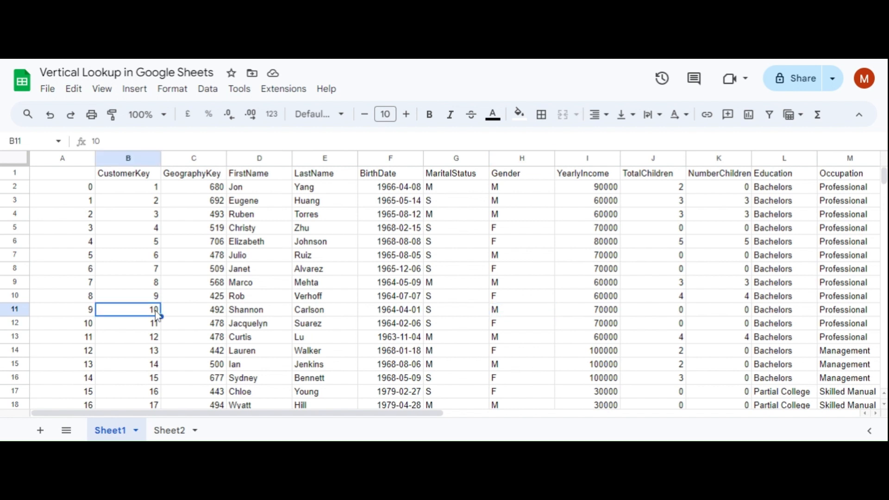
pyautogui.click(396, 313)
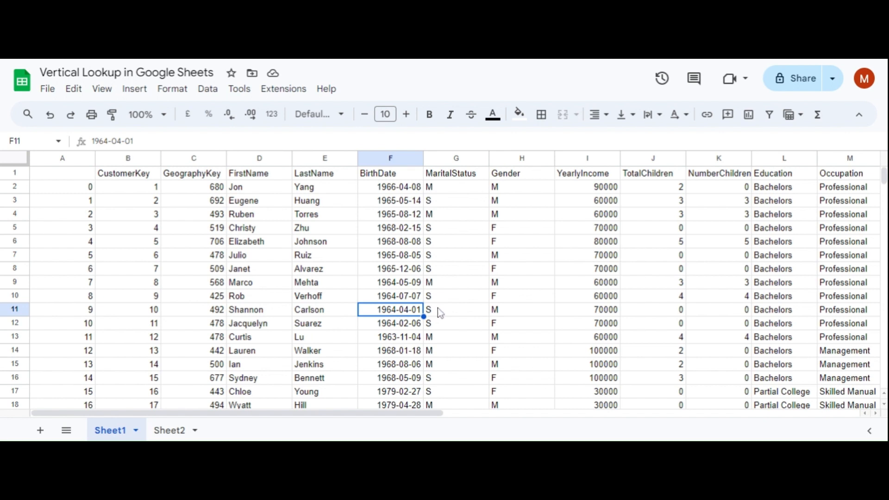
pyautogui.click(603, 313)
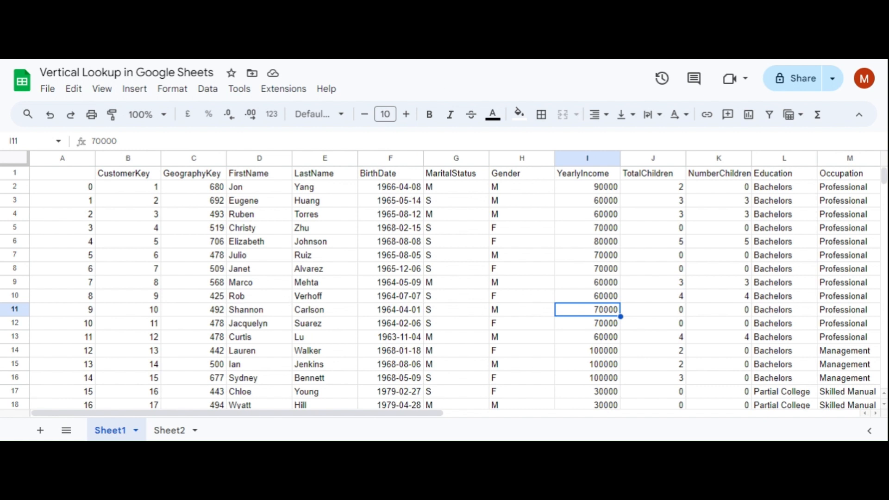
pyautogui.write('v')
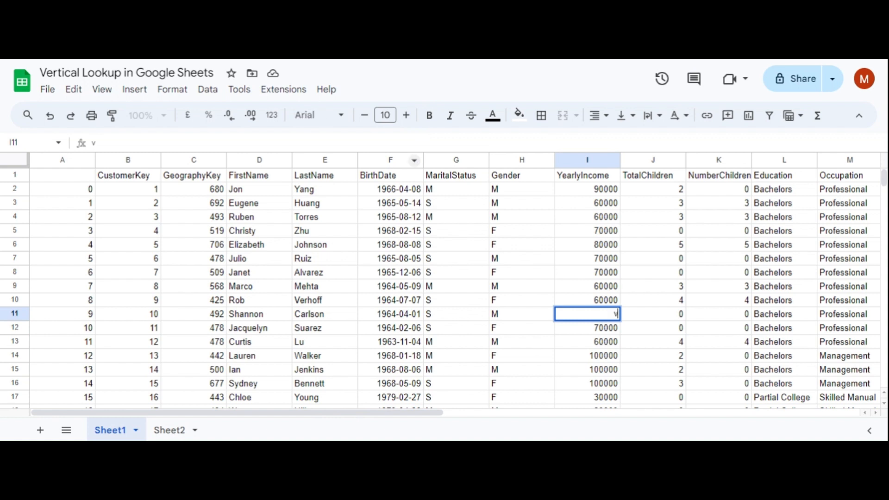
pyautogui.click(595, 285)
pyautogui.hotkey('ctrl', 'z')
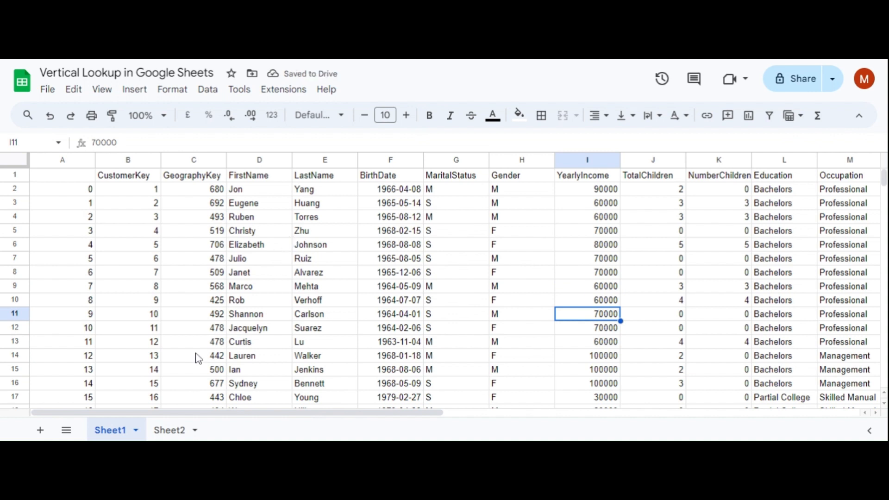
# Review the Customer Key list on Sheet2 and the empty First Name cell beside the first key
pyautogui.click(174, 429)
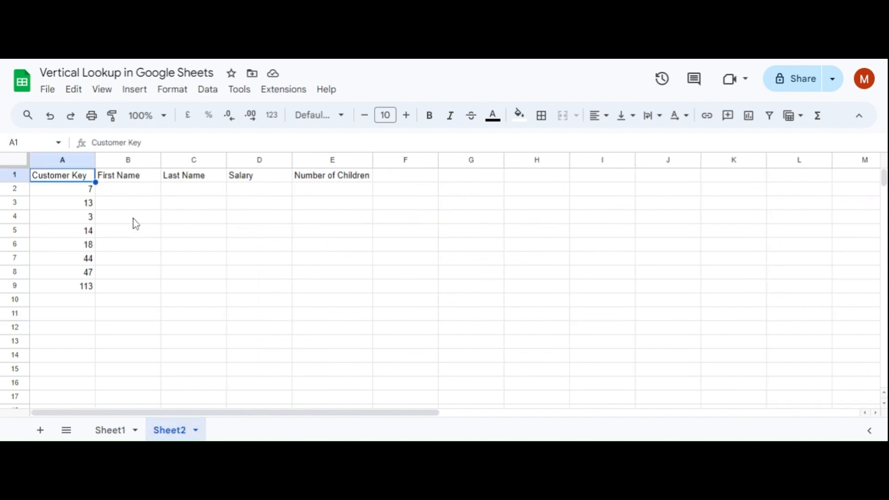
pyautogui.click(84, 194)
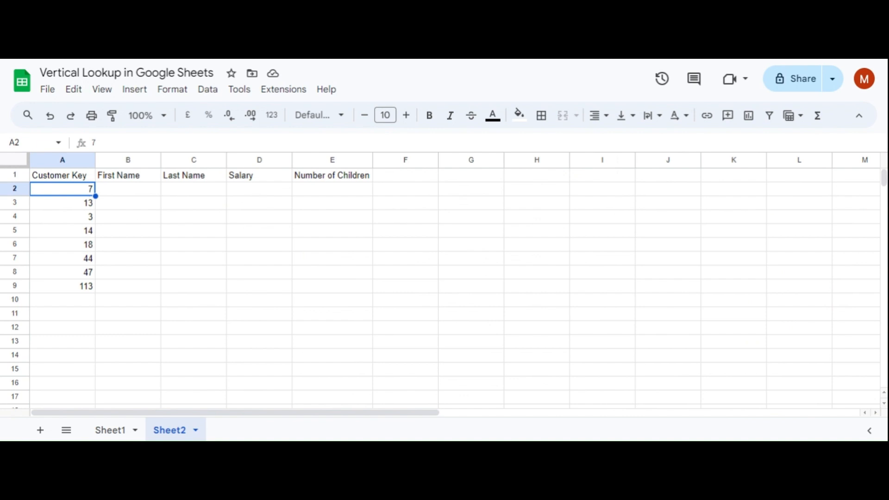
pyautogui.press('Down')
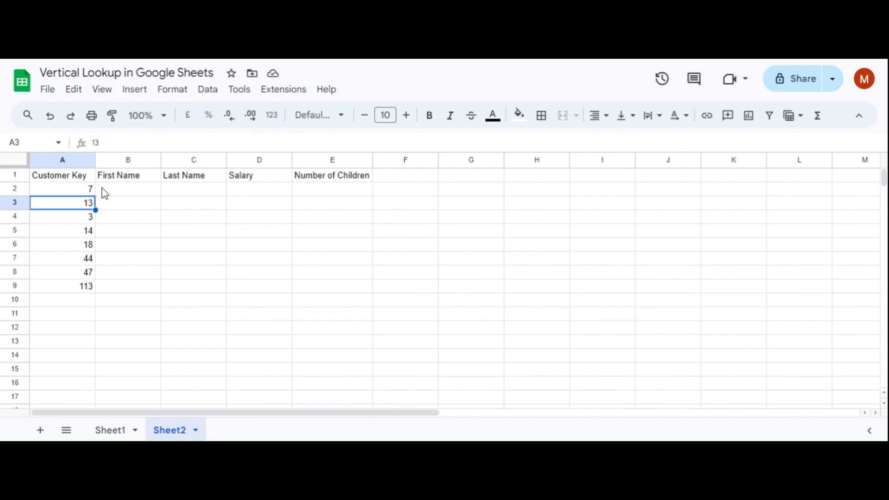
pyautogui.click(115, 191)
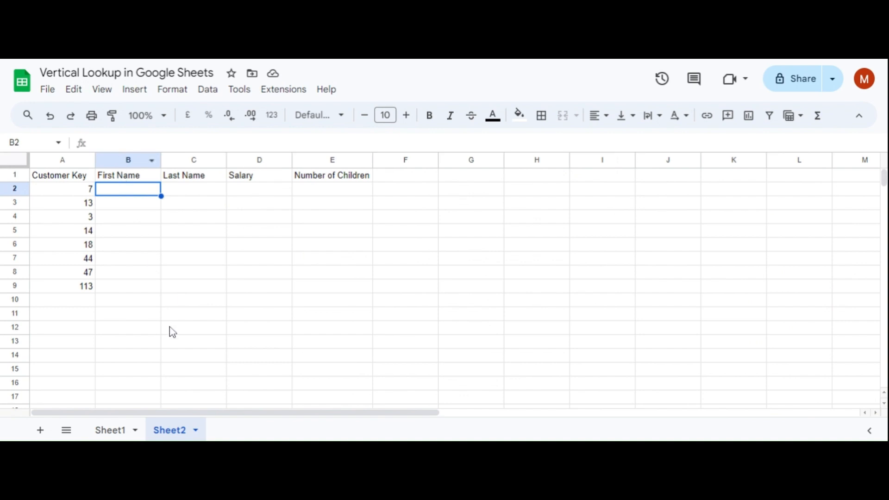
pyautogui.click(90, 194)
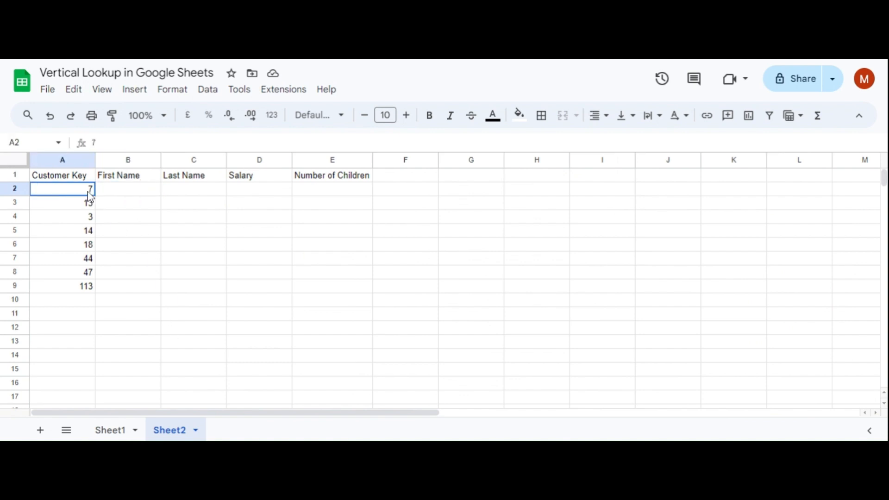
pyautogui.click(128, 188)
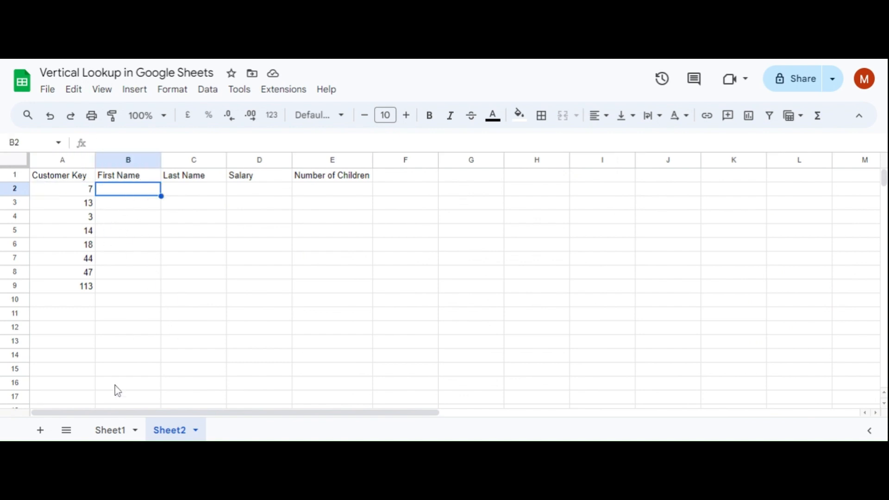
# Find the first Sheet2 customer key in Sheet1 and check that row's first name, last name, yearly income and total children
pyautogui.click(112, 430)
pyautogui.click(116, 274)
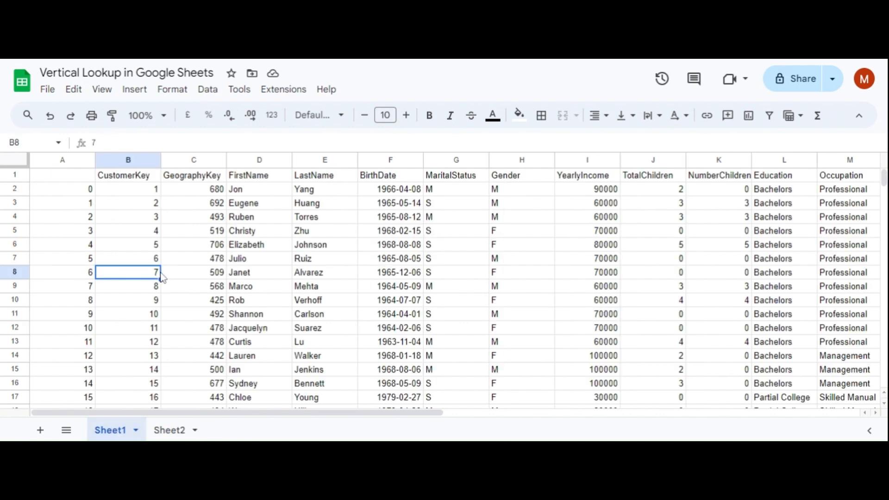
pyautogui.click(253, 276)
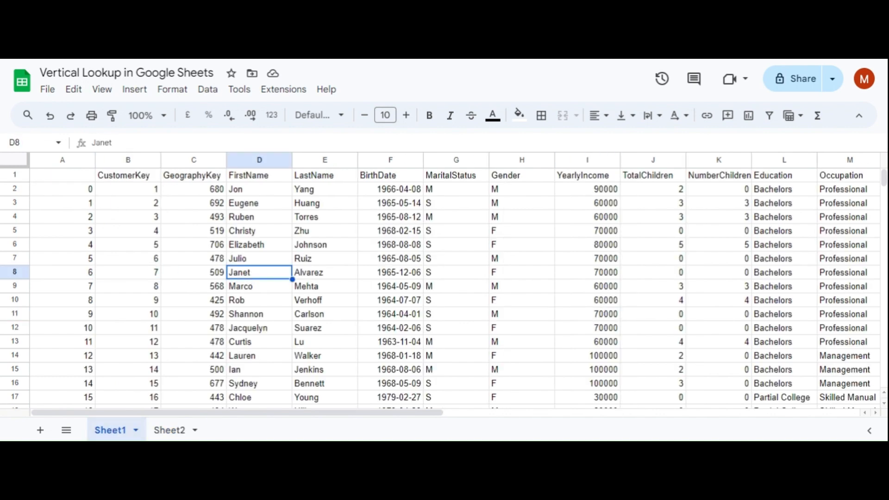
pyautogui.click(297, 276)
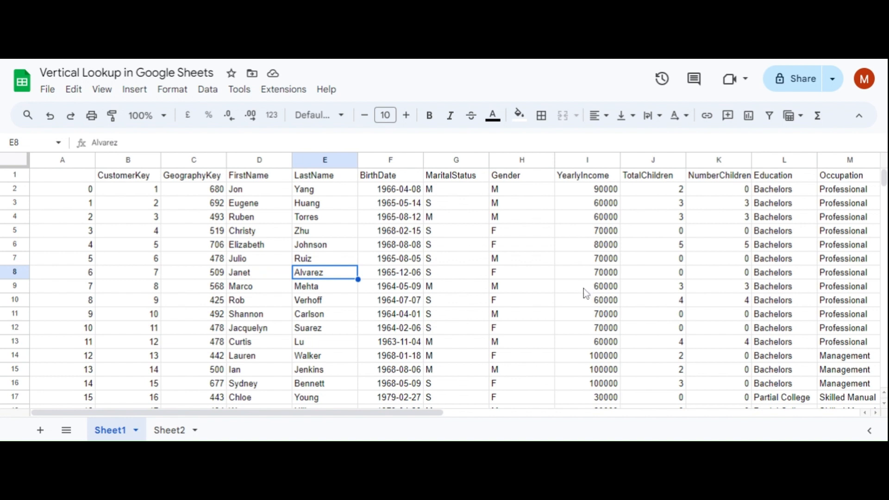
pyautogui.click(609, 273)
pyautogui.click(653, 275)
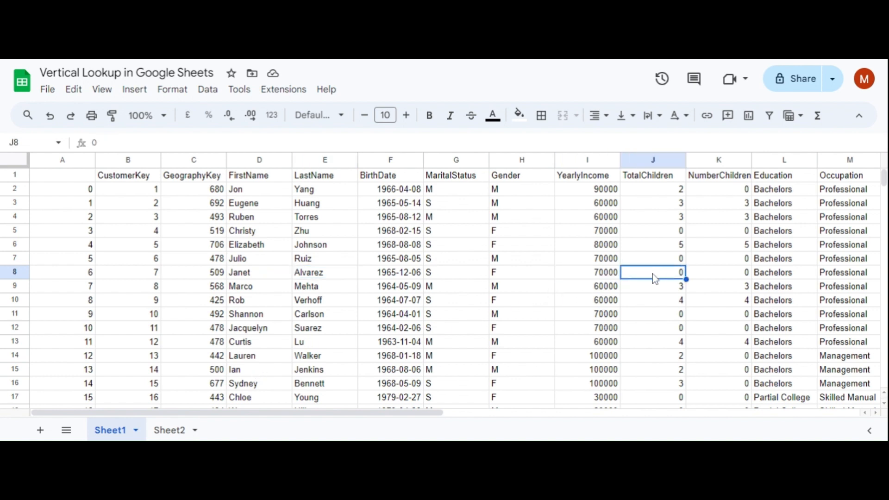
# Start a VLOOKUP formula in cell B2 of Sheet2 with A2 as the search key
pyautogui.click(170, 430)
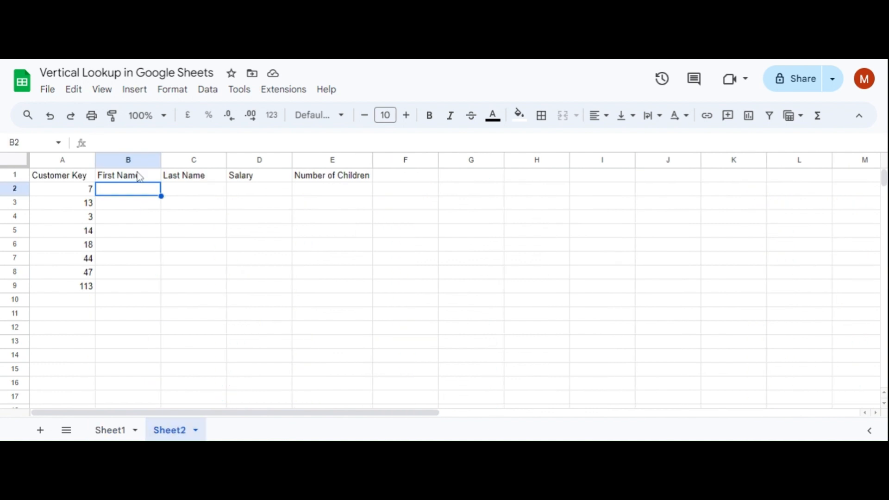
pyautogui.write('=')
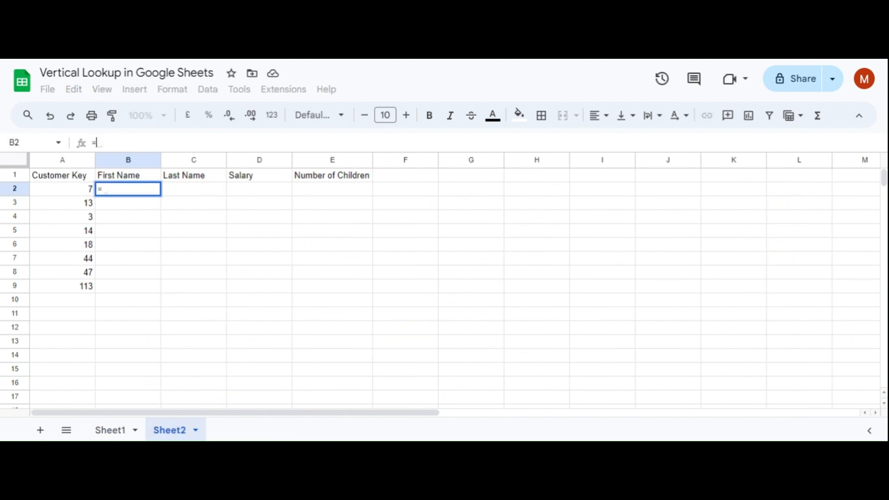
pyautogui.write('vloo')
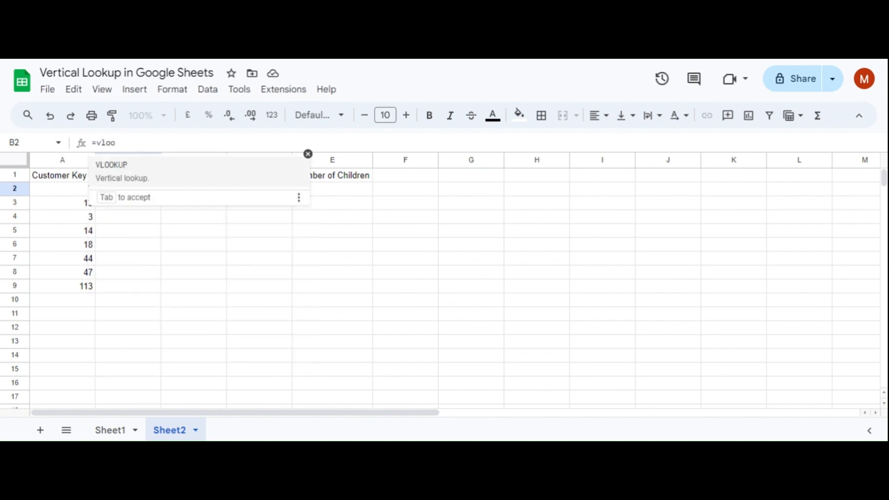
pyautogui.click(133, 173)
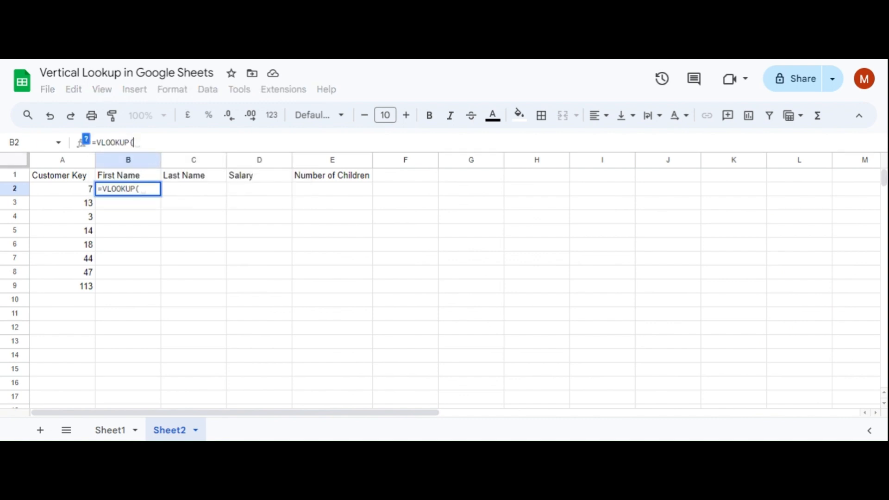
pyautogui.click(85, 190)
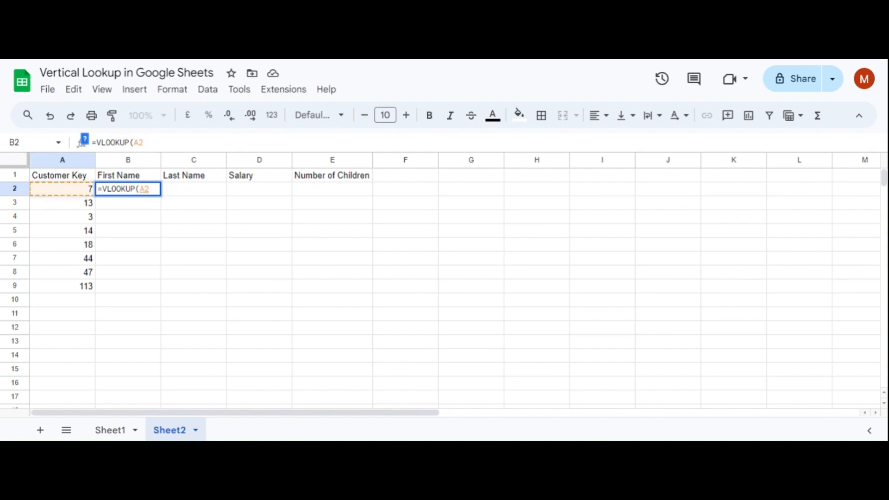
pyautogui.write(',')
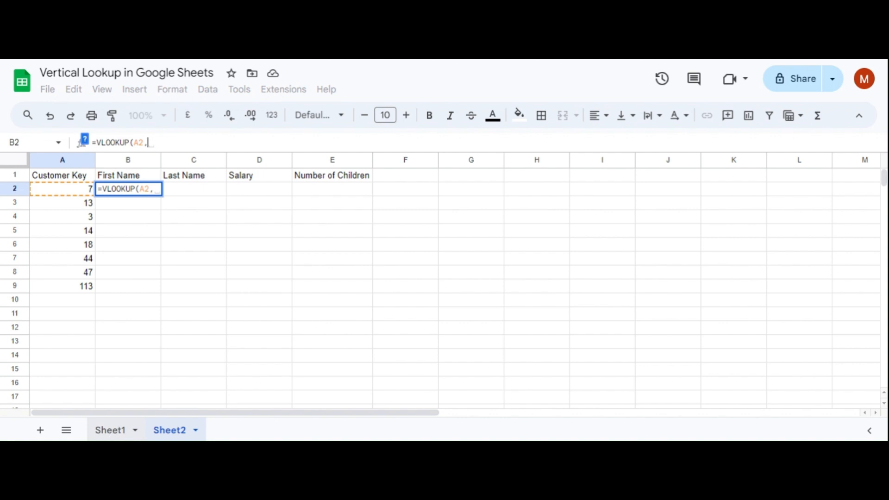
# Use columns B to K of Sheet1 as the lookup range and enter the formula =VLOOKUP(A2,Sheet1!B:K)
pyautogui.click(112, 429)
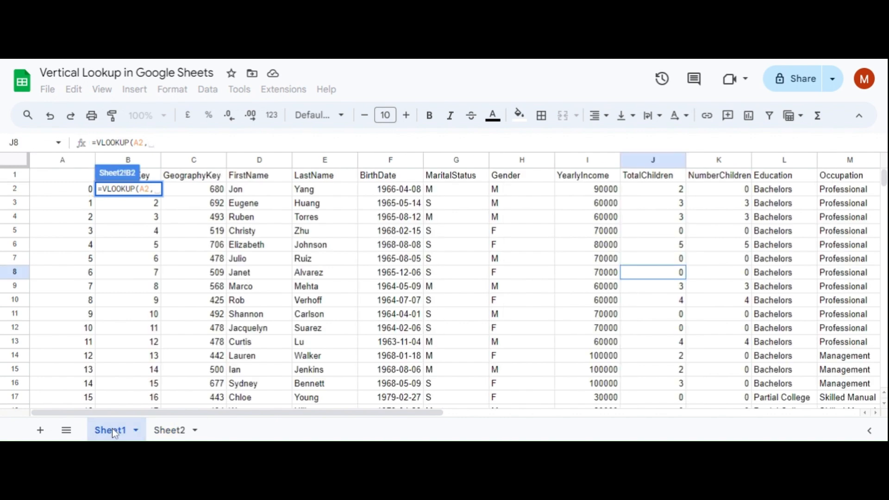
pyautogui.click(142, 161)
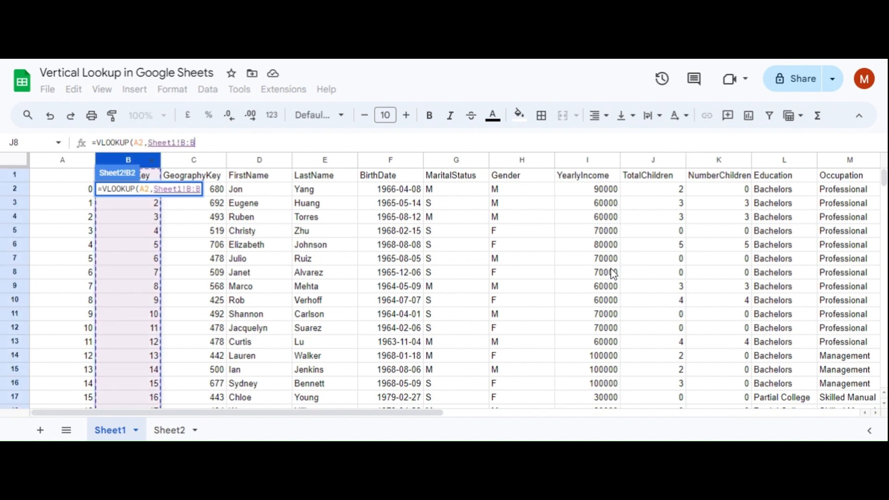
pyautogui.keyDown('shift'); pyautogui.click(734, 166); pyautogui.keyUp('shift')
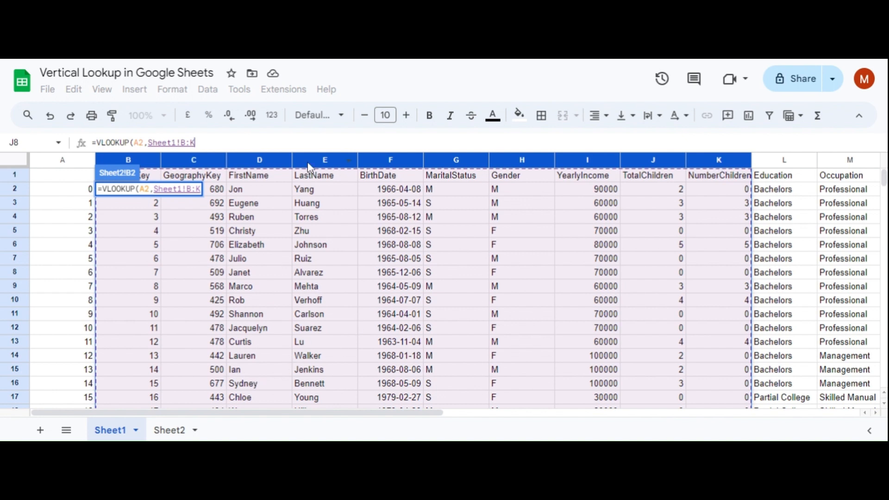
pyautogui.click(195, 143)
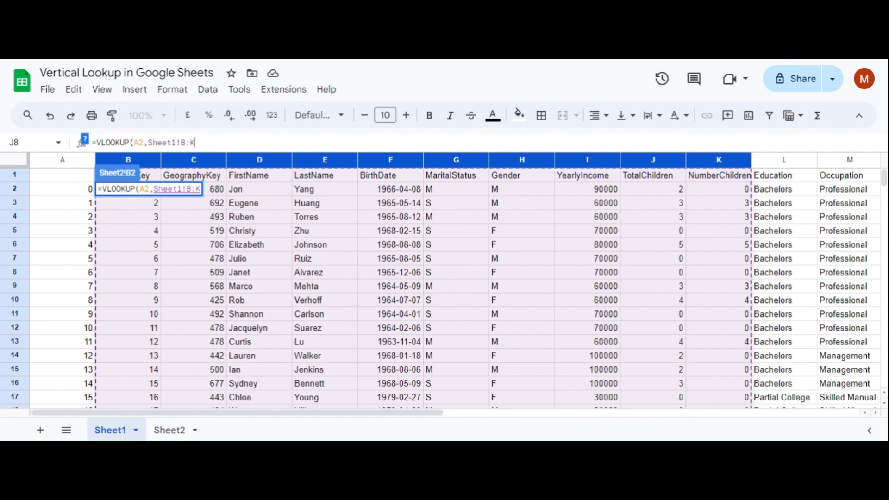
pyautogui.write(',')
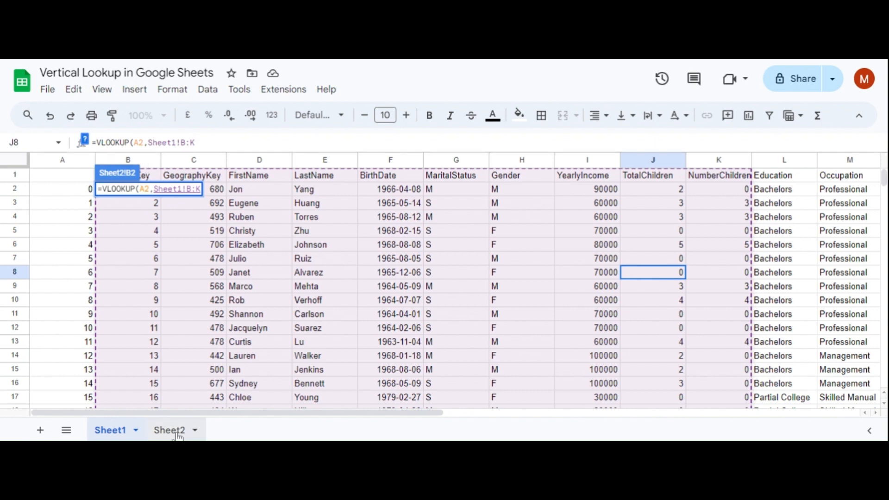
pyautogui.press('Return')
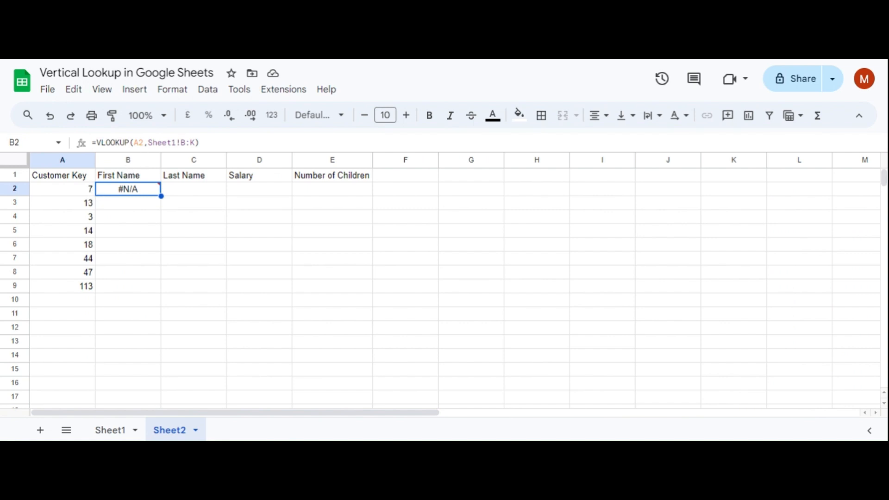
# Complete the VLOOKUP in B2 with column index 3 and an exact match, giving =VLOOKUP(A2,Sheet1!B:K,3,false)
pyautogui.click(196, 142)
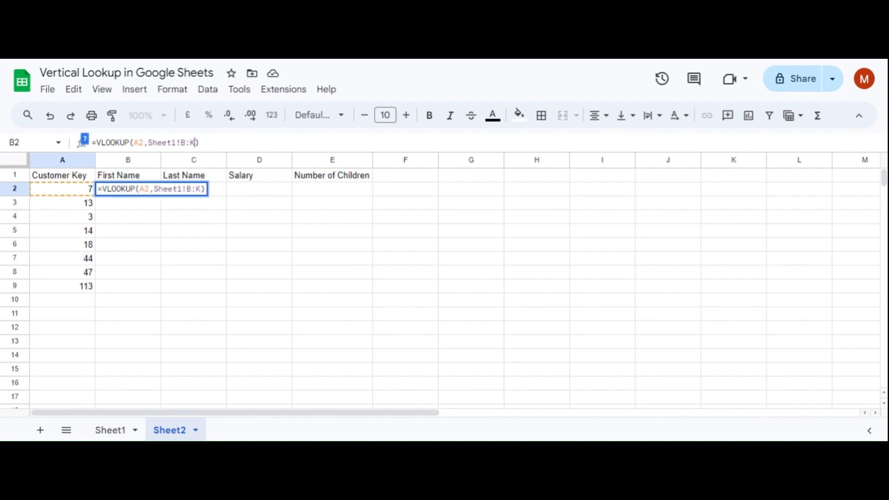
pyautogui.write(',')
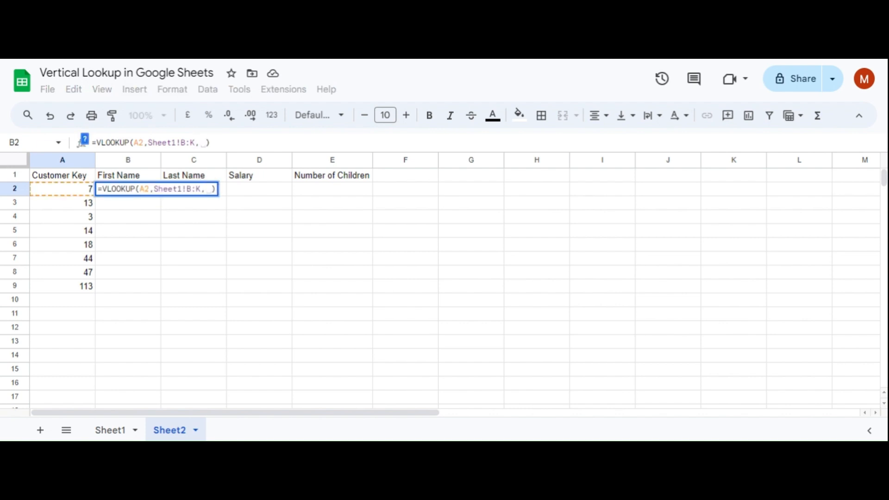
pyautogui.click(111, 430)
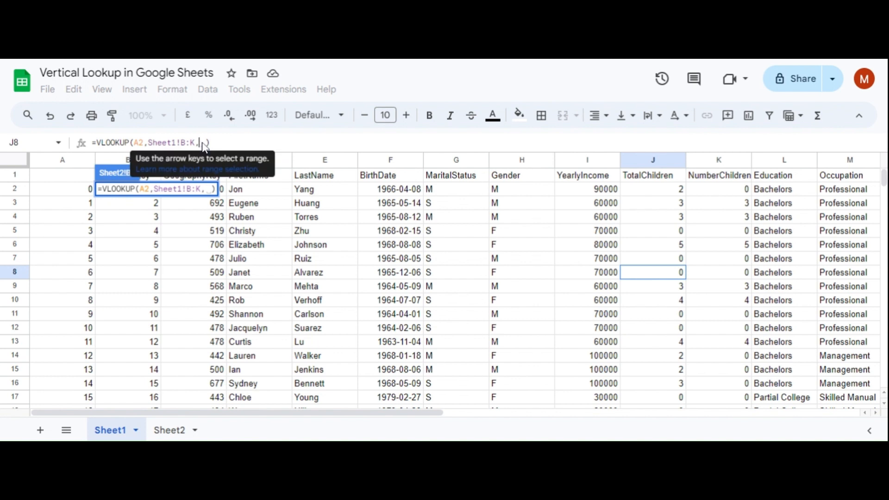
pyautogui.write('3,')
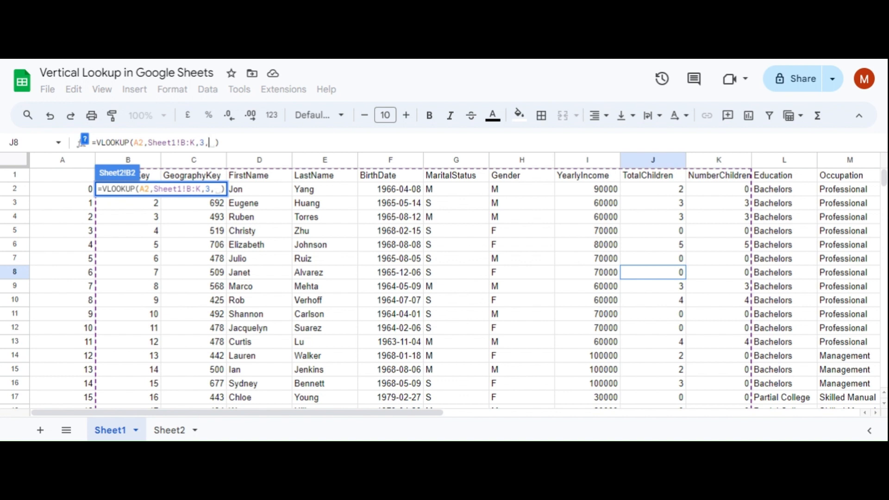
pyautogui.write('fasl')
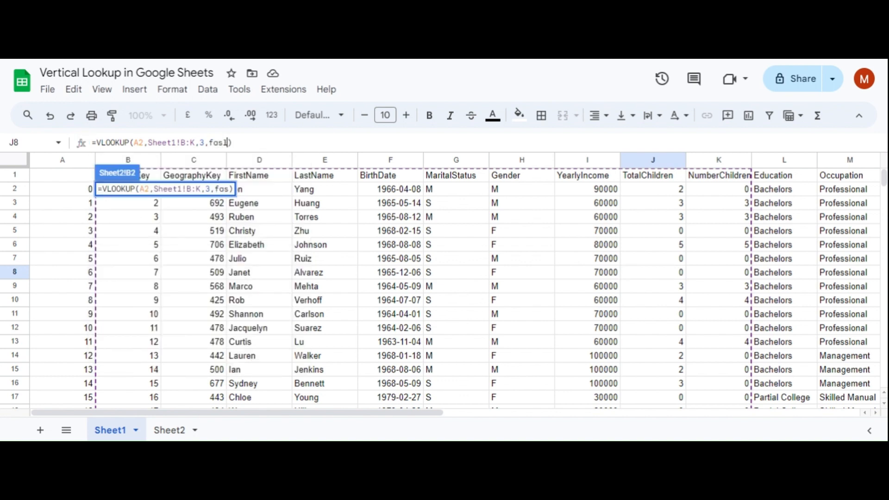
pyautogui.press('BackSpace')
pyautogui.write('lse')
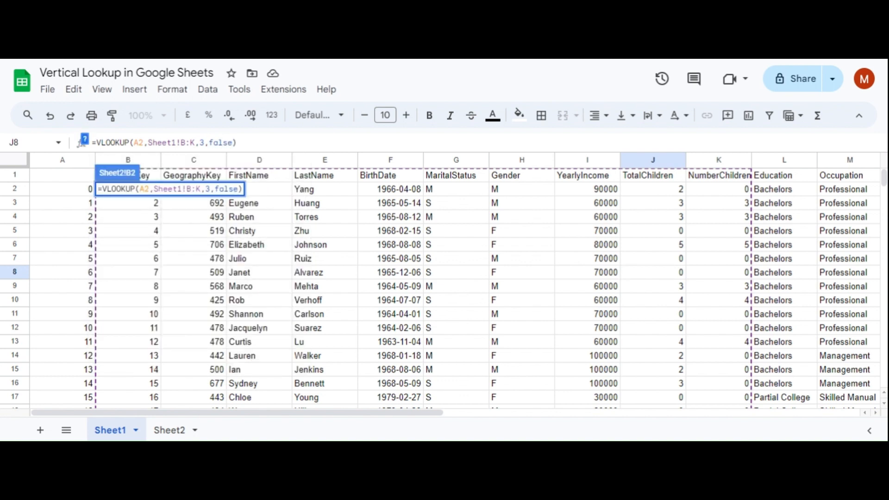
pyautogui.click(167, 431)
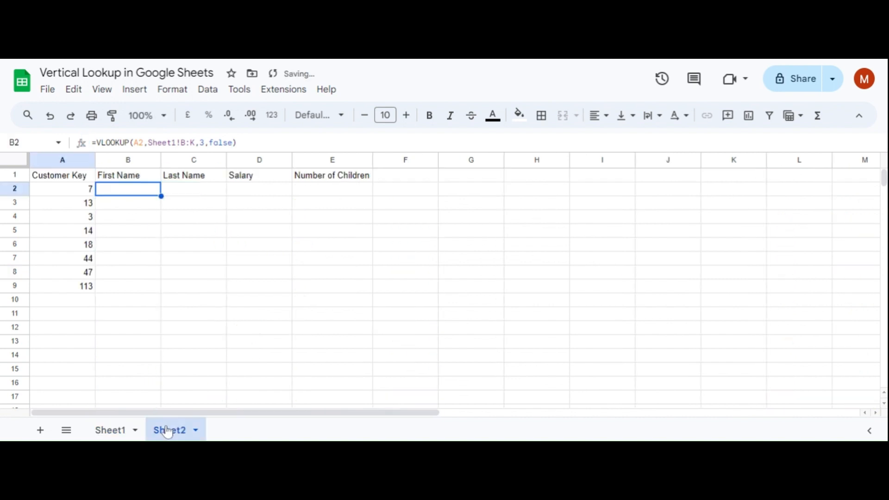
pyautogui.press('Return')
pyautogui.press('Return')
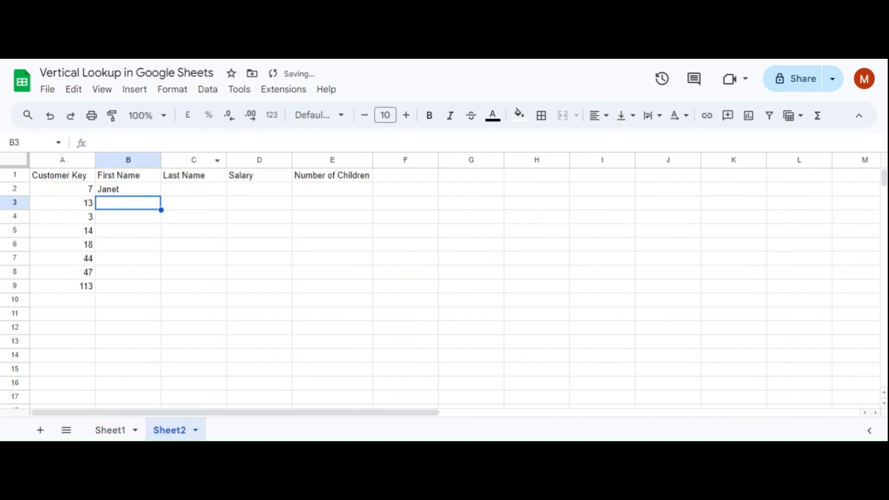
# Check the first name returned for customer key 7 against that customer's row on Sheet1
pyautogui.click(86, 190)
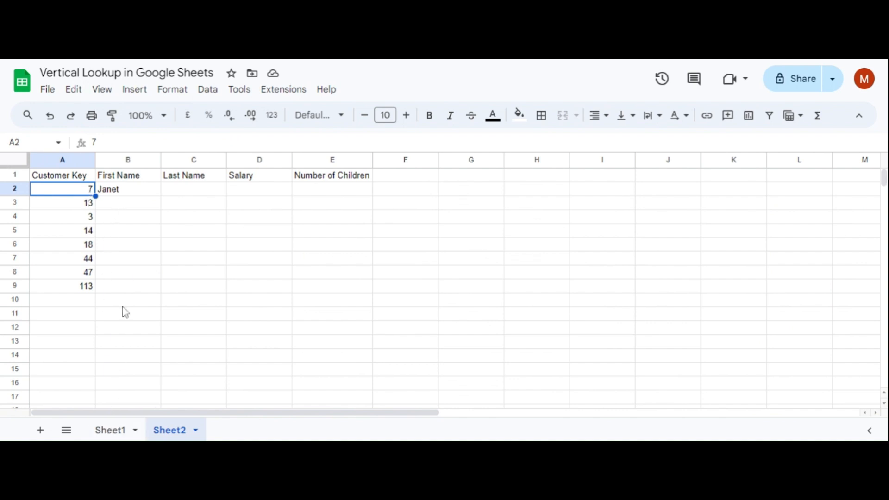
pyautogui.click(108, 431)
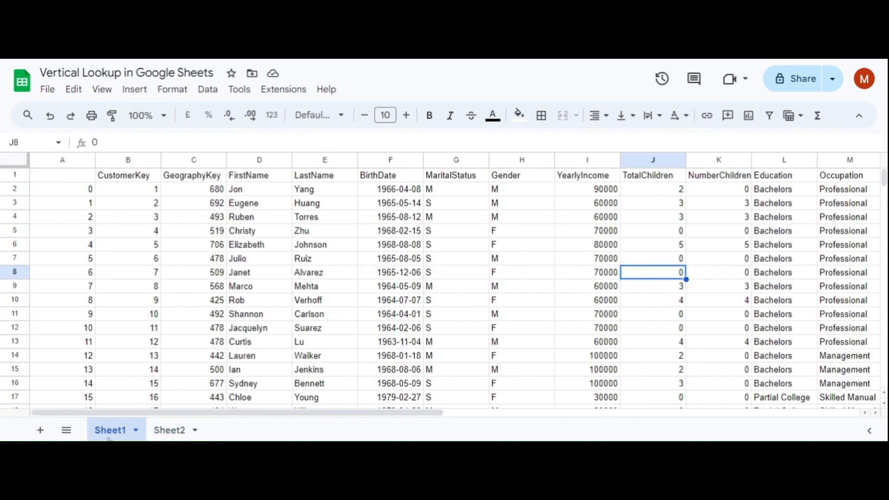
pyautogui.click(159, 273)
pyautogui.press('Right')
pyautogui.press('Right')
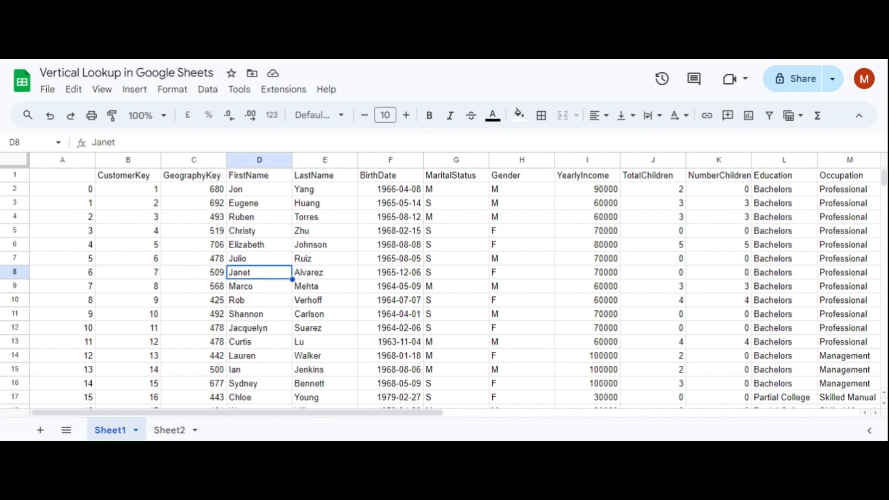
pyautogui.click(169, 431)
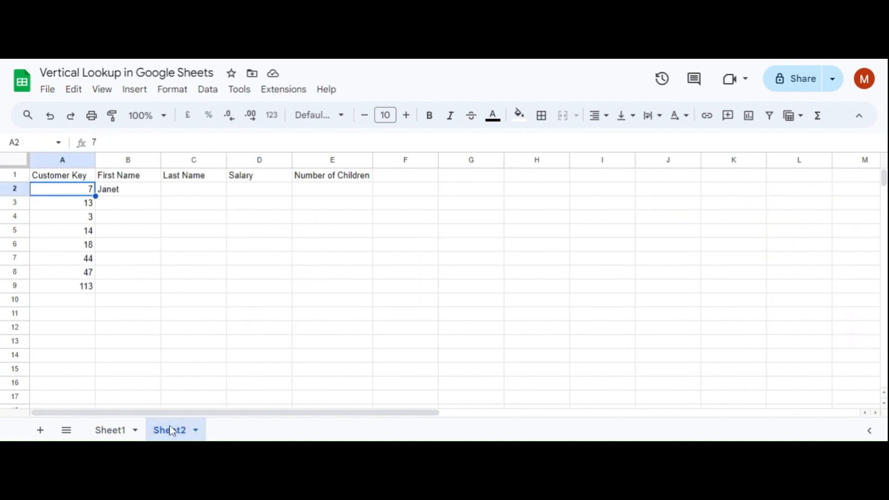
# Anchor the columns in B2's formula as =VLOOKUP($A2,Sheet1!$B:$K,3,false) and fill it down to B9
pyautogui.click(157, 190)
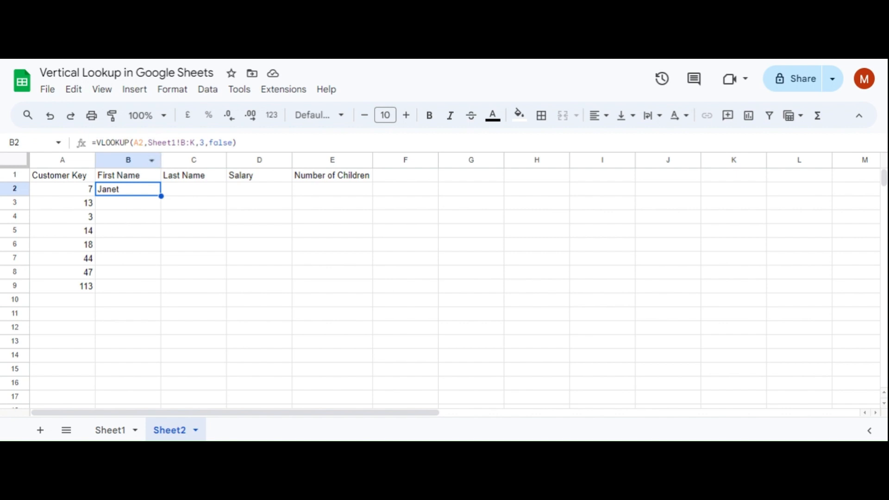
pyautogui.click(180, 142)
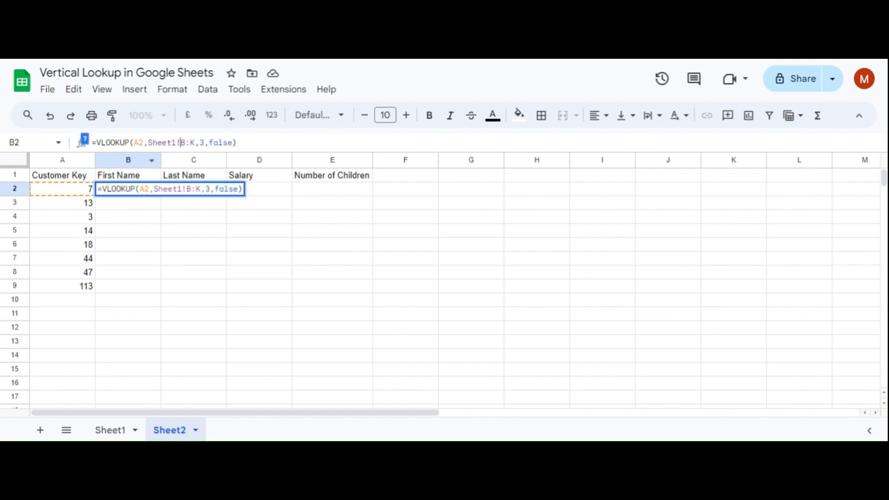
pyautogui.write('$')
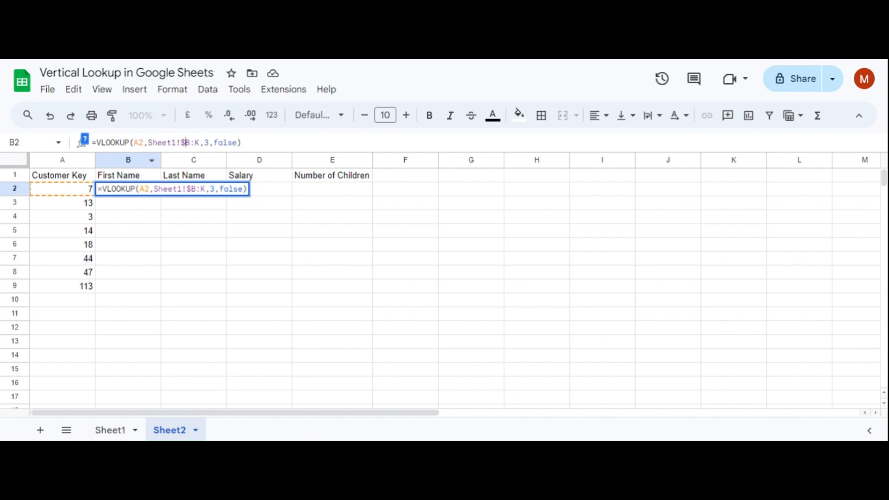
pyautogui.doubleClick(197, 142)
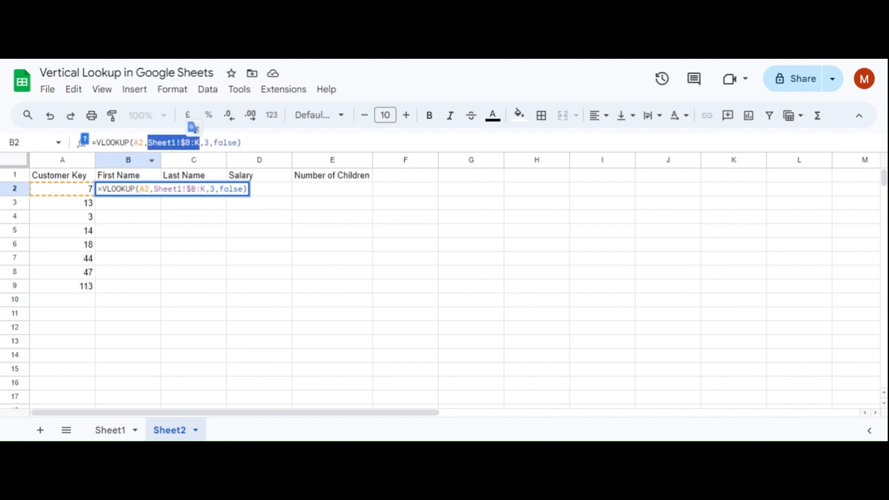
pyautogui.click(195, 143)
pyautogui.write('$')
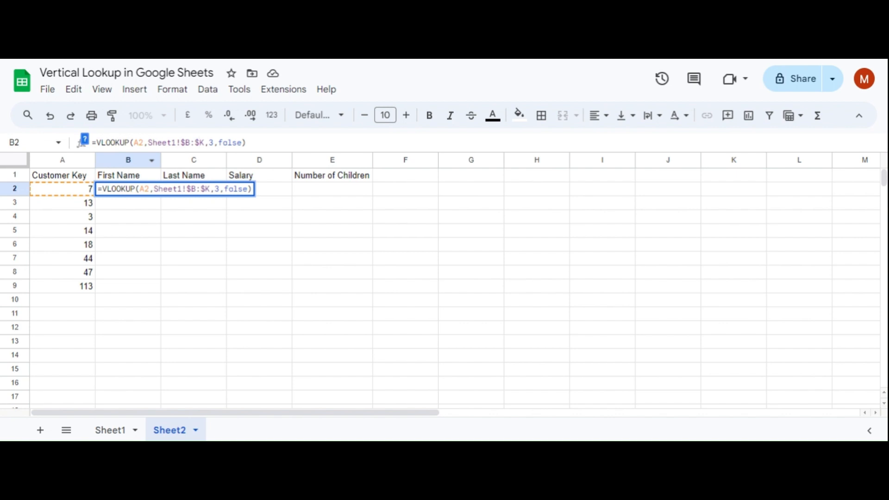
pyautogui.click(133, 142)
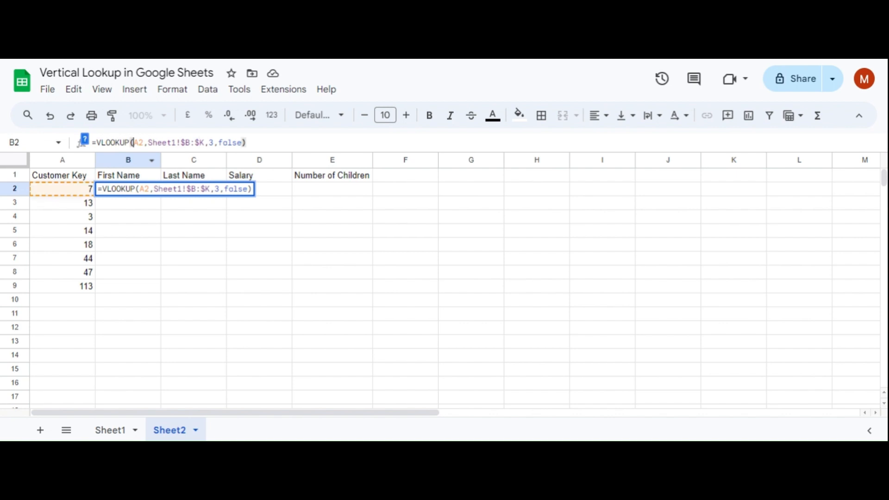
pyautogui.write('$')
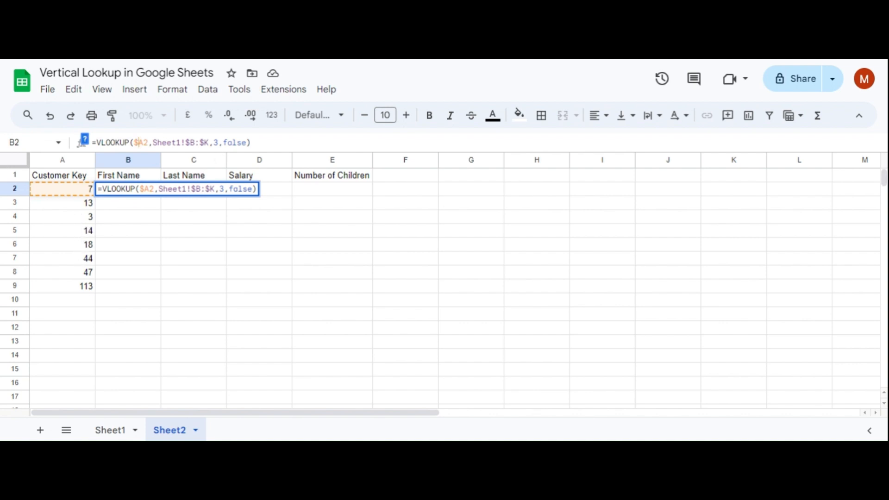
pyautogui.press('Return')
pyautogui.click(150, 189)
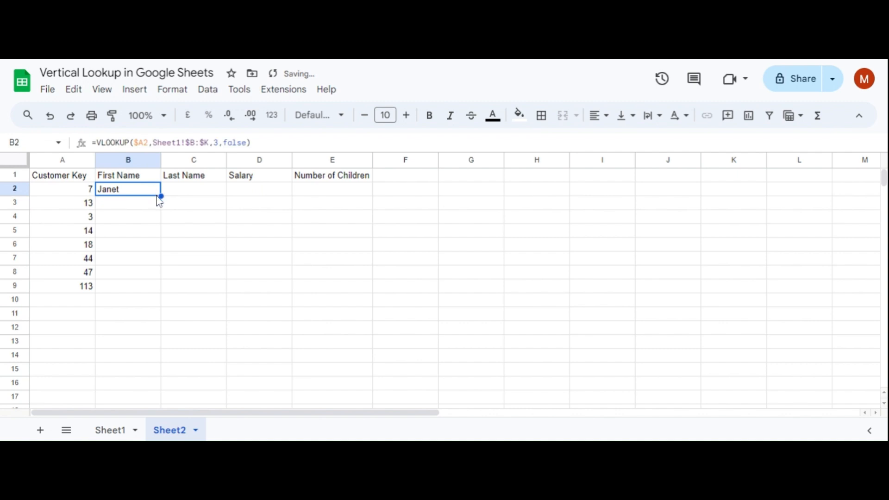
pyautogui.moveTo(161, 196); pyautogui.dragTo(159, 290)
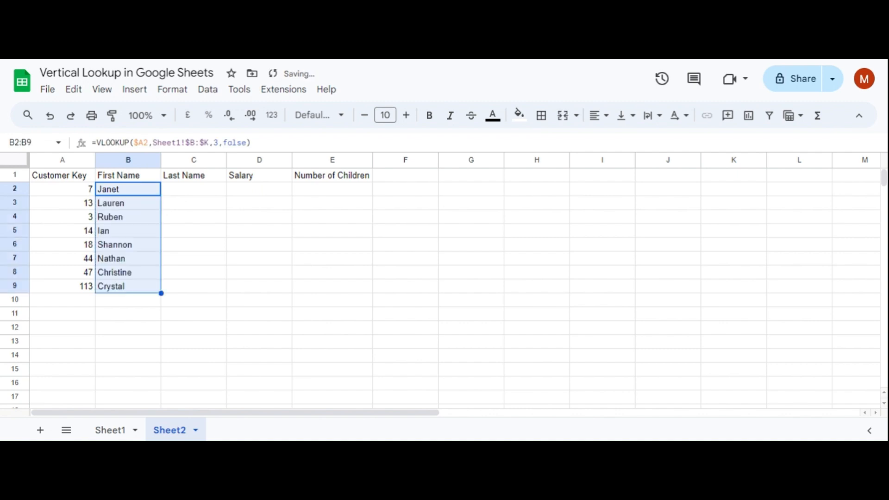
# Compare the first names returned for customer keys 13 and 3 with their rows on Sheet1
pyautogui.click(129, 208)
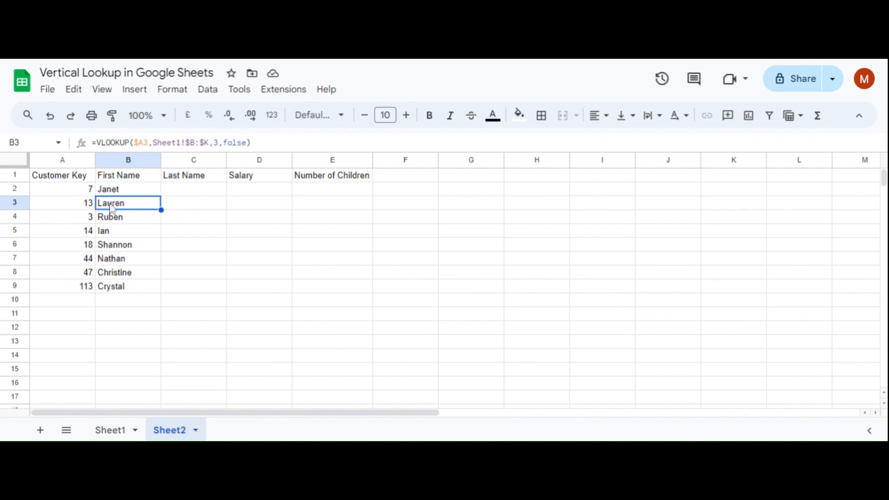
pyautogui.click(119, 431)
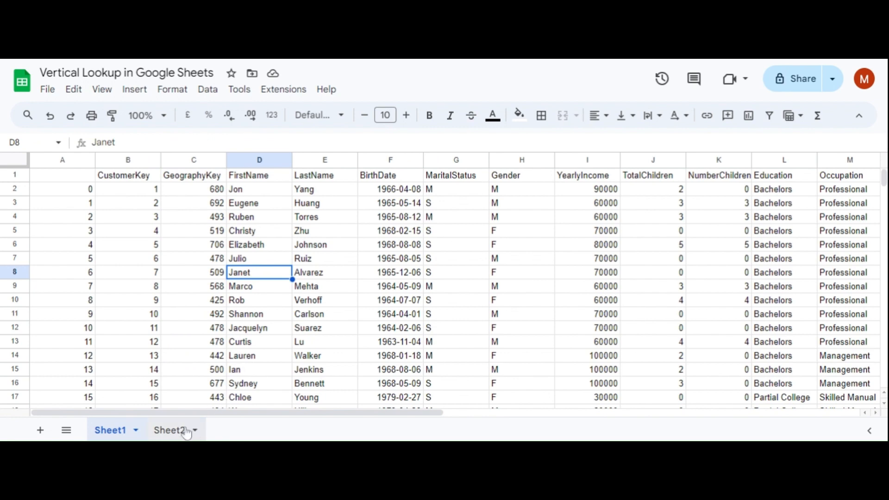
pyautogui.click(171, 430)
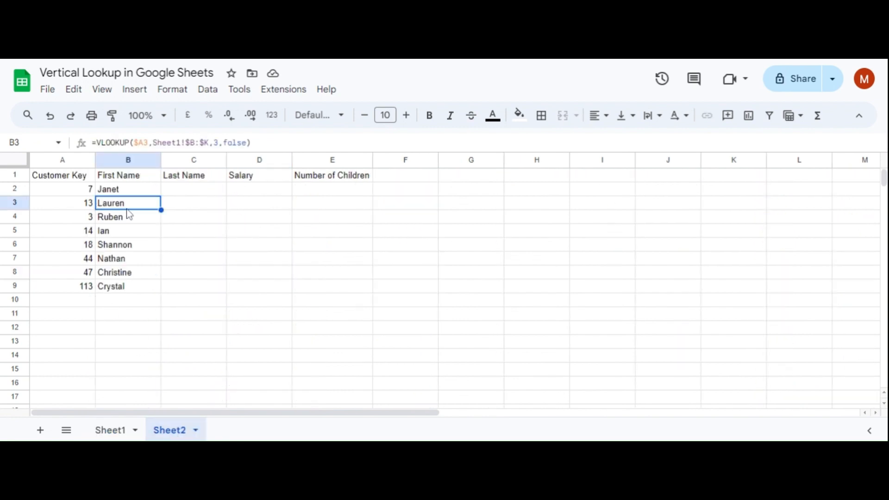
pyautogui.click(121, 429)
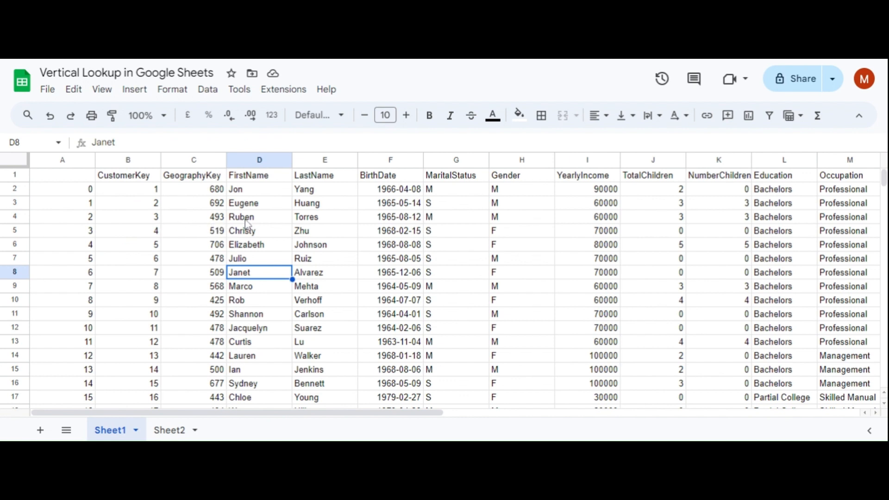
pyautogui.click(169, 430)
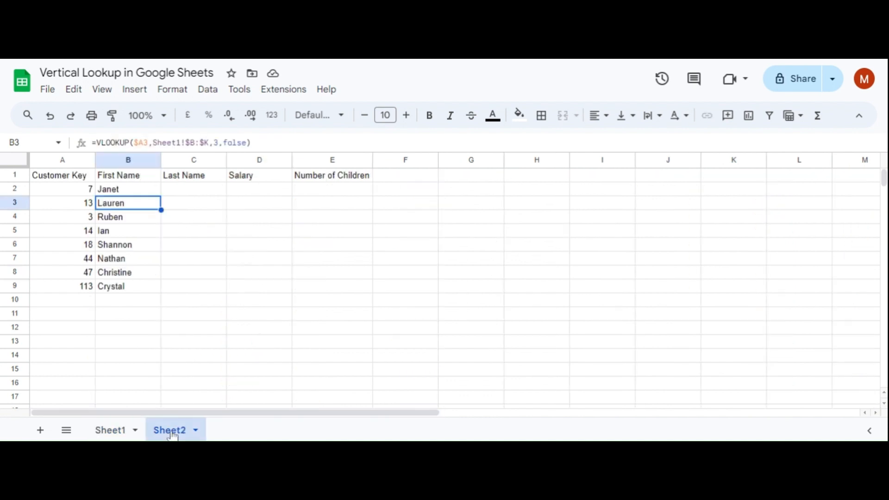
# Copy the First Name lookup formula from B2 into the Last Name cell C2
pyautogui.click(176, 189)
pyautogui.press('Left')
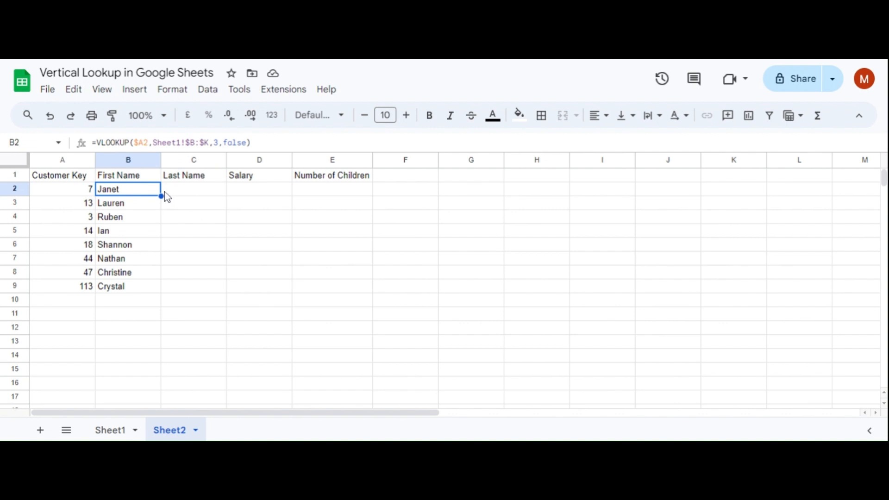
pyautogui.hotkey('ctrl', 'c')
pyautogui.click(183, 195)
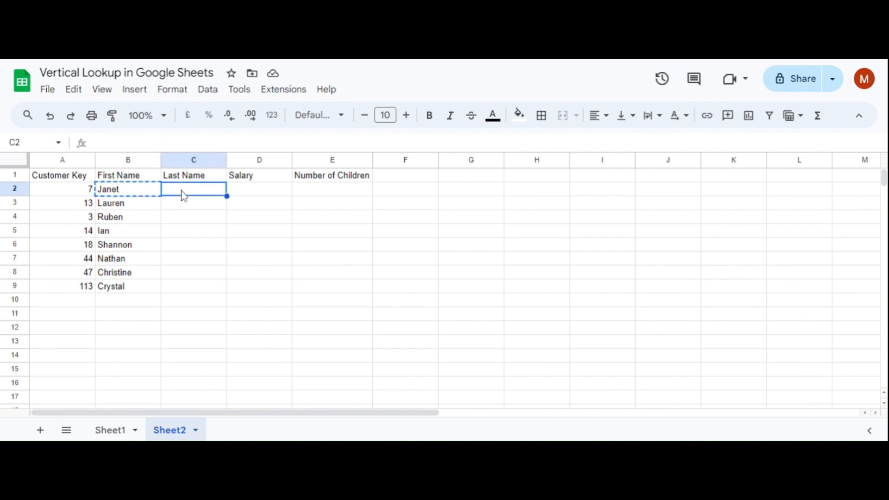
pyautogui.hotkey('ctrl', 'v')
# Count Sheet1's columns from CustomerKey to LastName and set the column index in C2's VLOOKUP to 4
pyautogui.click(218, 143)
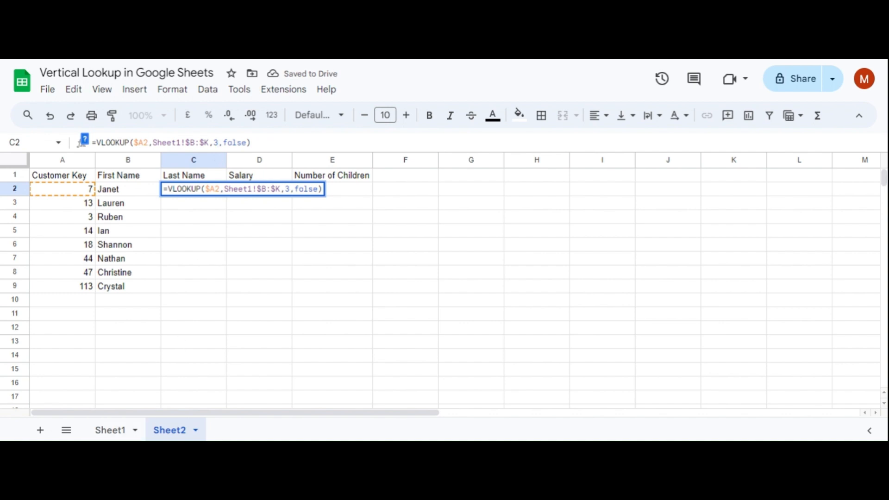
pyautogui.click(110, 431)
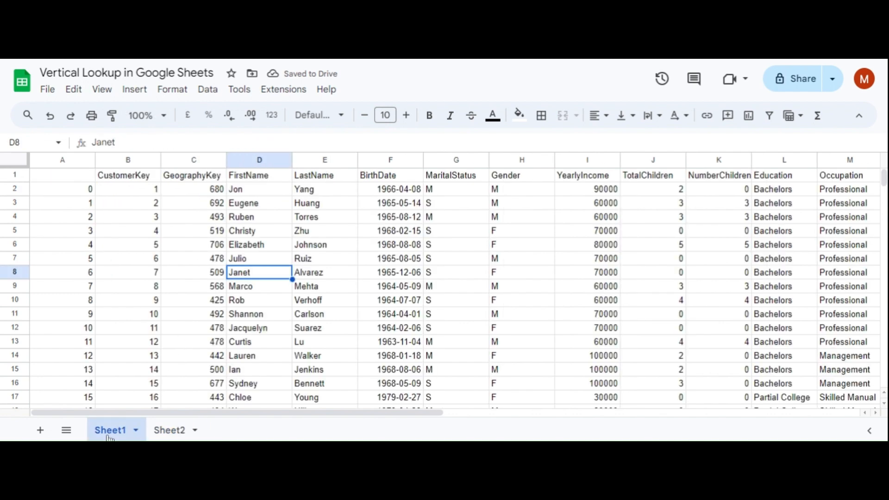
pyautogui.click(145, 181)
pyautogui.click(186, 184)
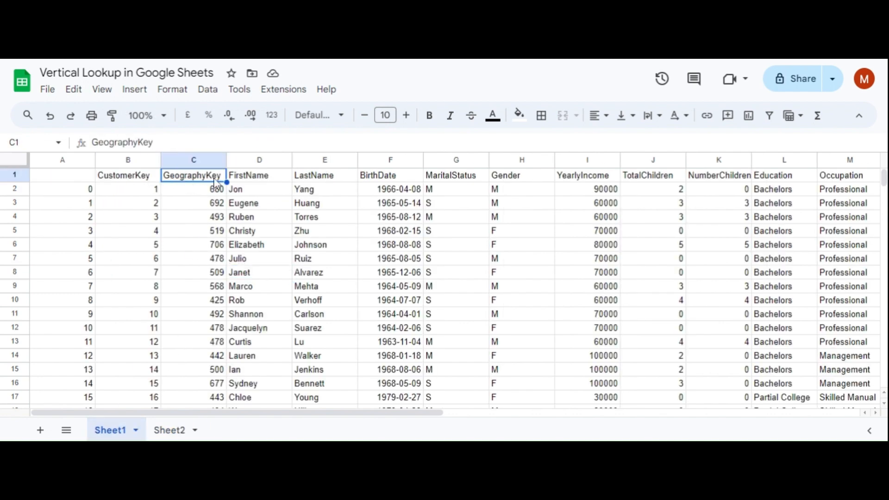
pyautogui.click(253, 177)
pyautogui.click(314, 181)
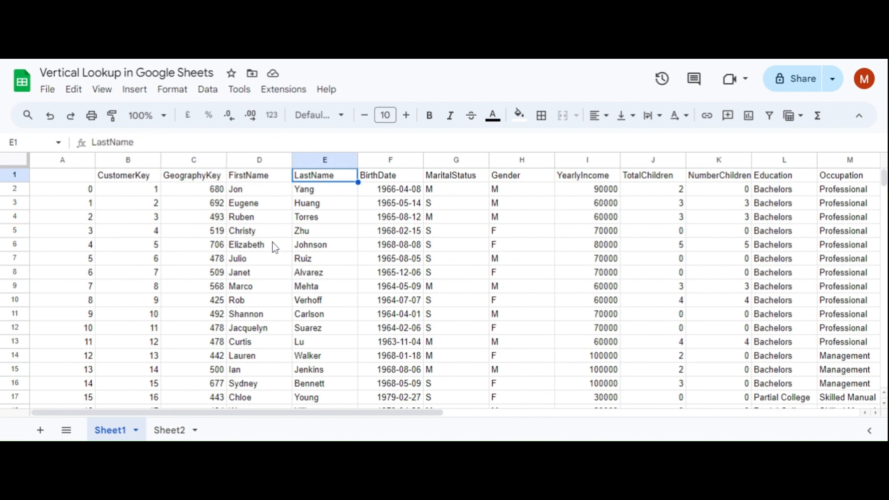
pyautogui.click(163, 432)
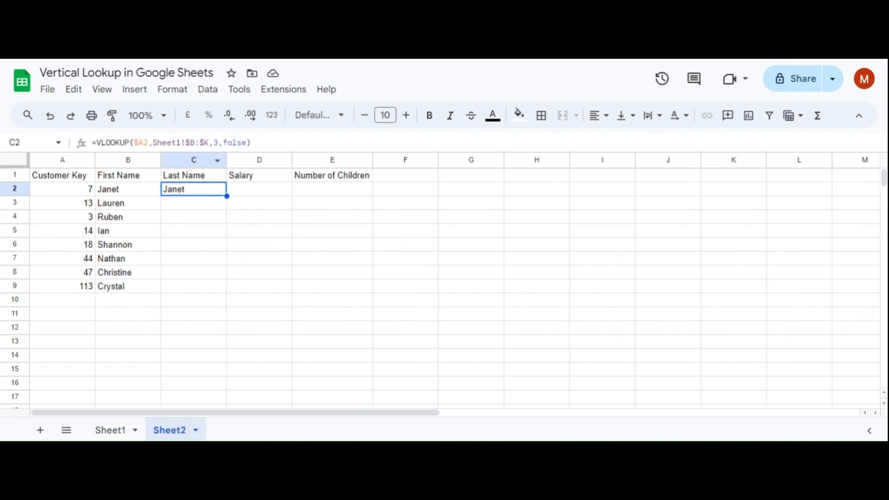
pyautogui.click(219, 143)
pyautogui.press('BackSpace')
pyautogui.write('4')
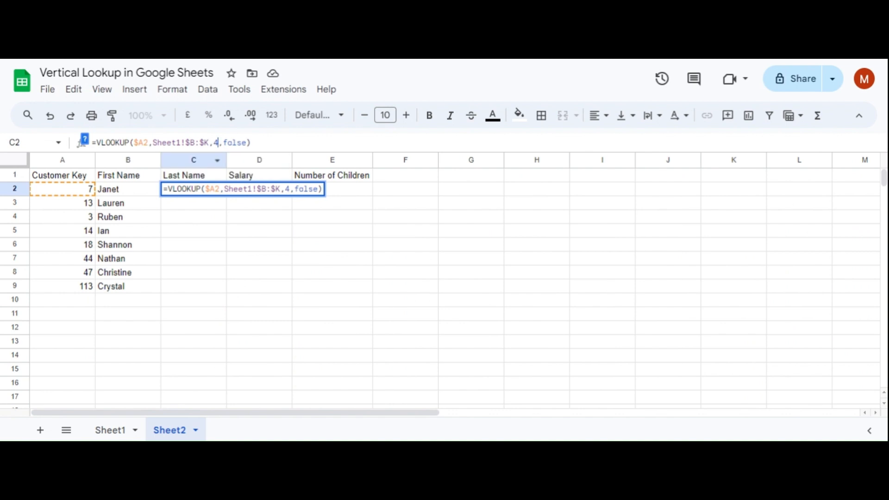
pyautogui.press('Return')
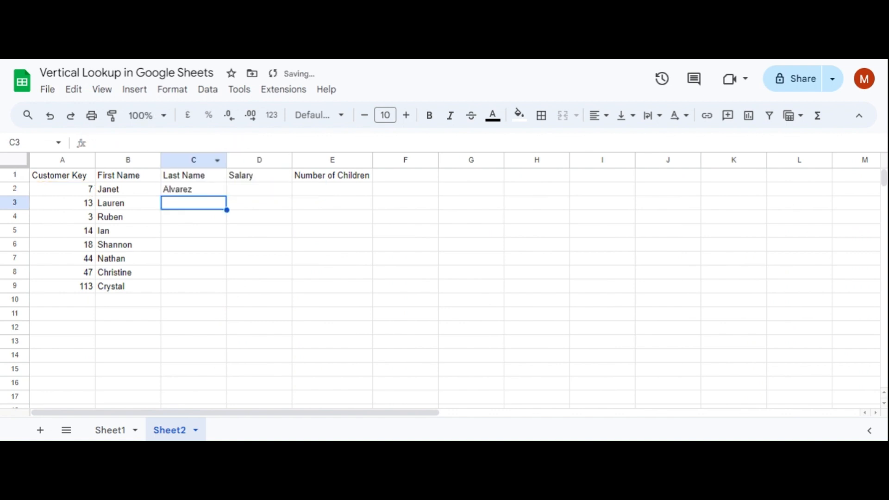
# Fill C2's Last Name formula down to C9 and compare customer key 7's last name with its row on Sheet1
pyautogui.click(213, 190)
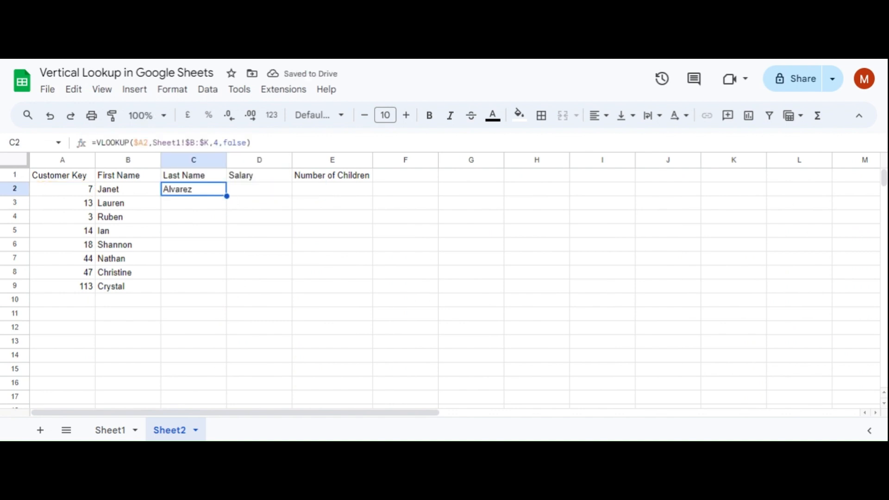
pyautogui.moveTo(227, 196); pyautogui.dragTo(223, 290)
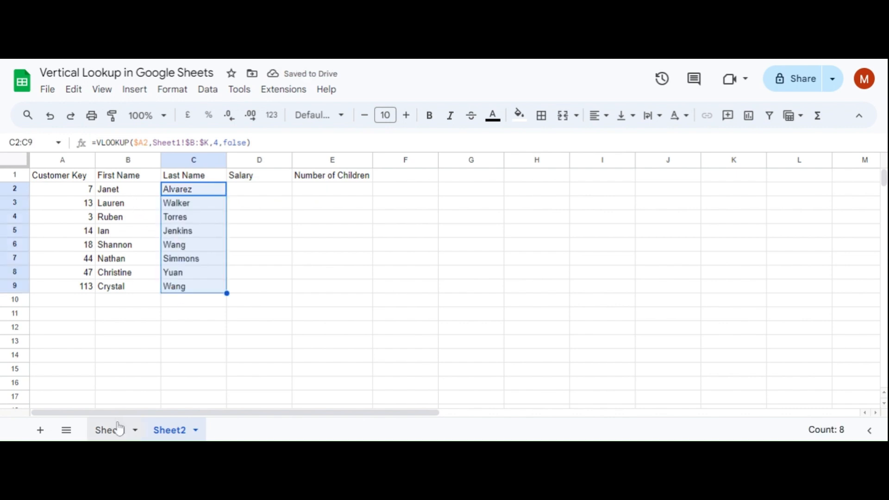
pyautogui.click(80, 190)
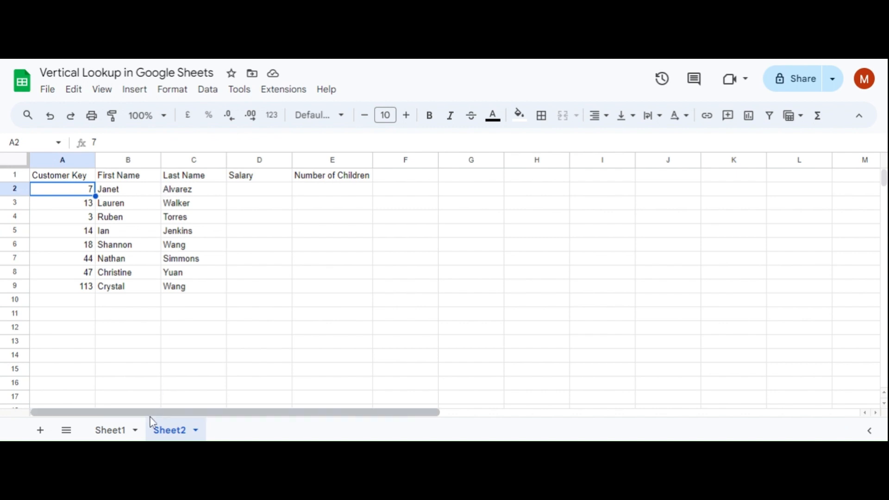
pyautogui.click(108, 433)
pyautogui.click(266, 278)
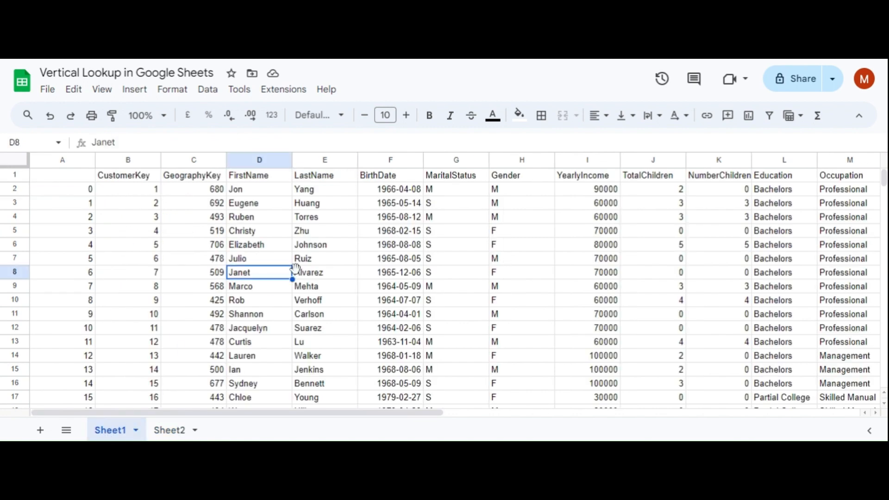
pyautogui.click(319, 273)
pyautogui.click(157, 277)
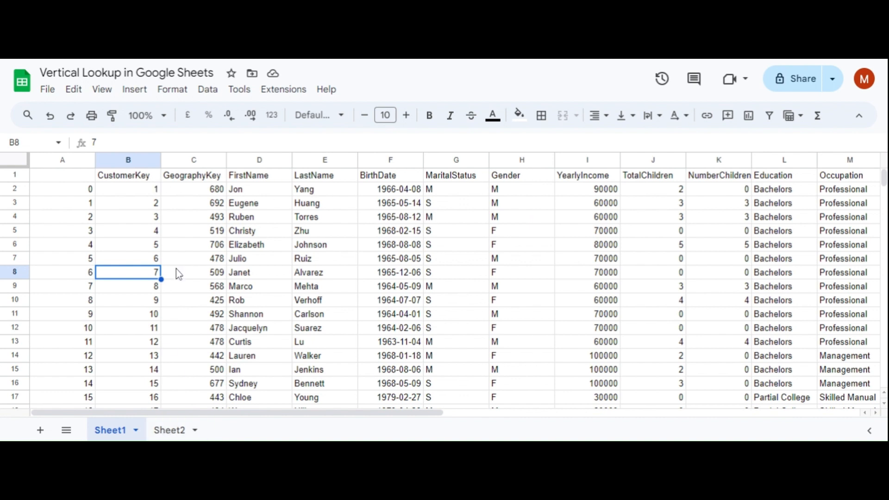
# Count Sheet1's columns from CustomerKey to YearlyIncome to determine the column index for the salary lookup
pyautogui.click(134, 175)
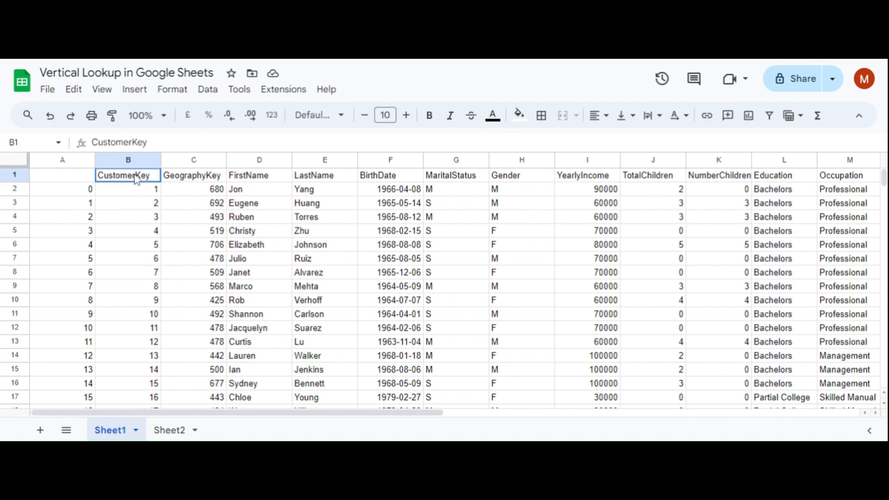
pyautogui.click(190, 174)
pyautogui.click(247, 178)
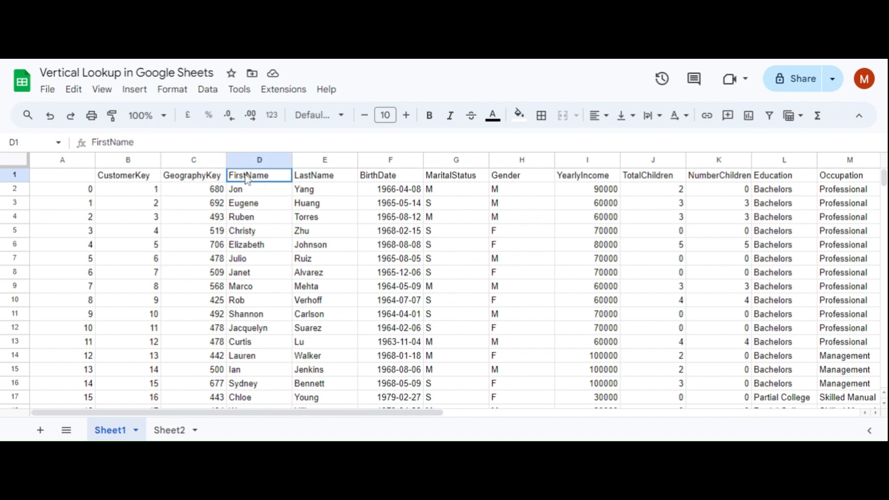
pyautogui.click(315, 181)
pyautogui.click(386, 181)
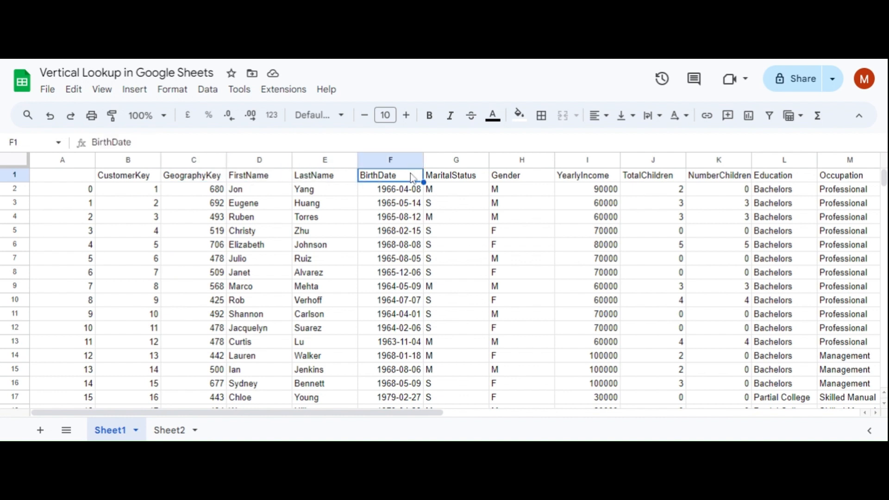
pyautogui.click(458, 182)
pyautogui.click(499, 181)
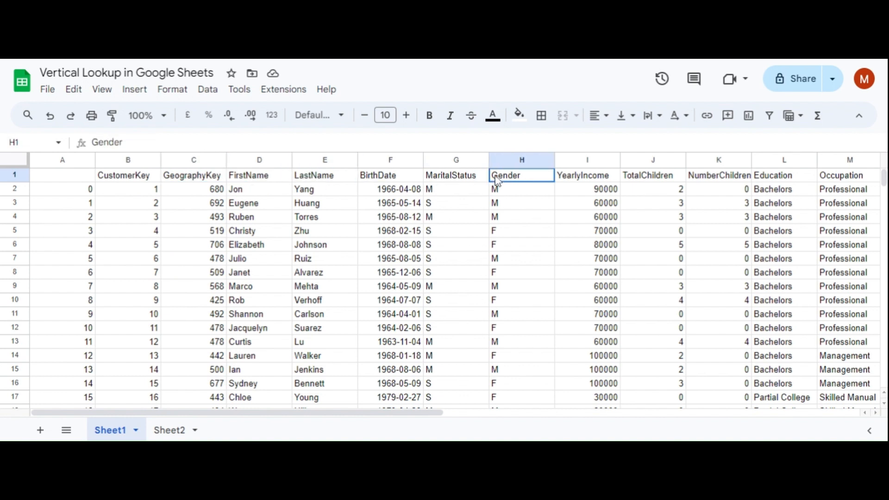
pyautogui.click(581, 179)
# Copy the Last Name lookup formula from Sheet2's C2 into the Salary cell D2
pyautogui.click(163, 431)
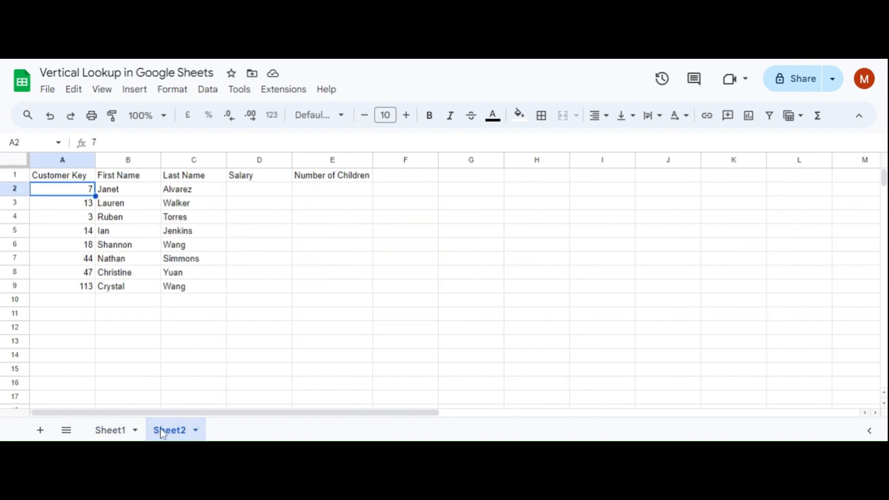
pyautogui.click(192, 190)
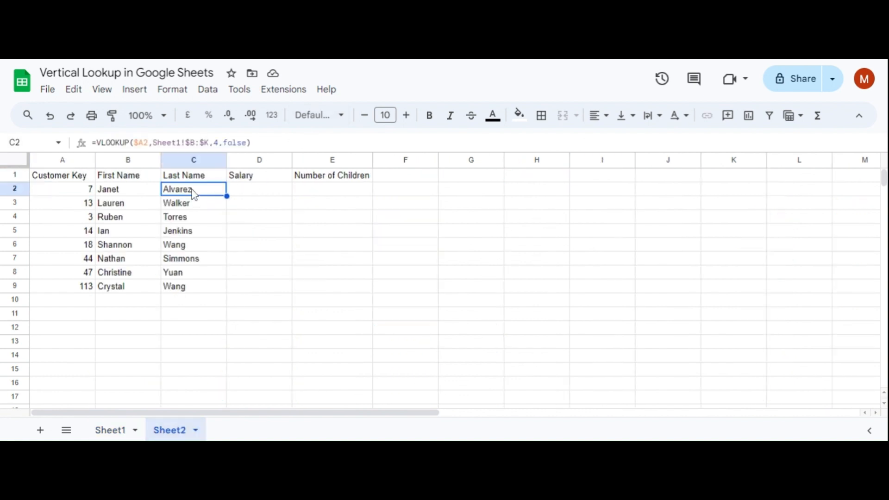
pyautogui.hotkey('ctrl', 'c')
pyautogui.click(247, 190)
pyautogui.hotkey('ctrl', 'v')
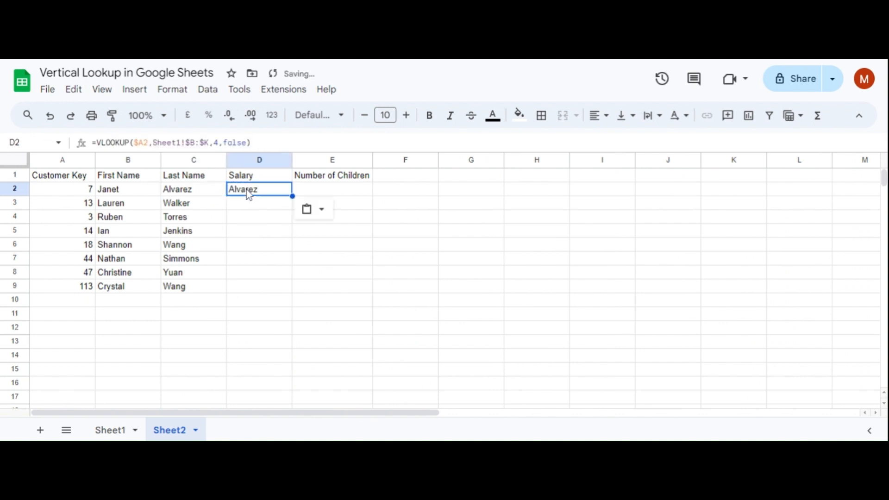
# Set the column index in D2's VLOOKUP to 8 and fill the Salary formula down to D9
pyautogui.click(218, 143)
pyautogui.press('BackSpace')
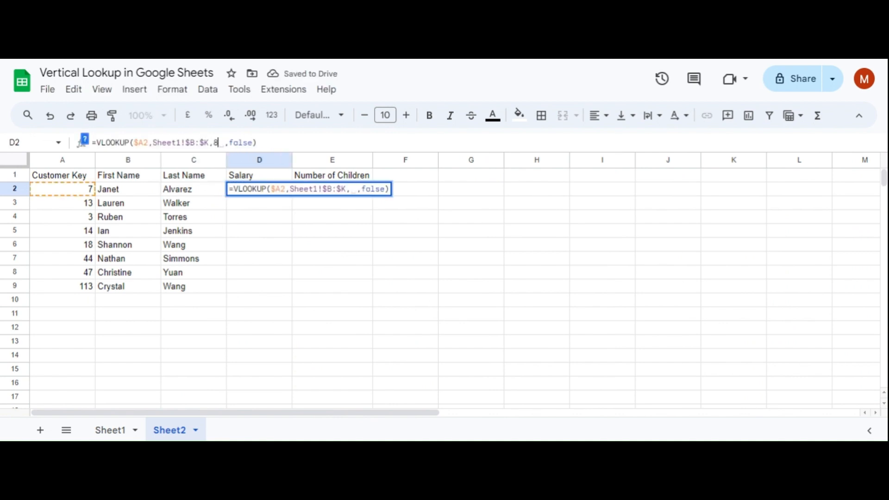
pyautogui.write('8')
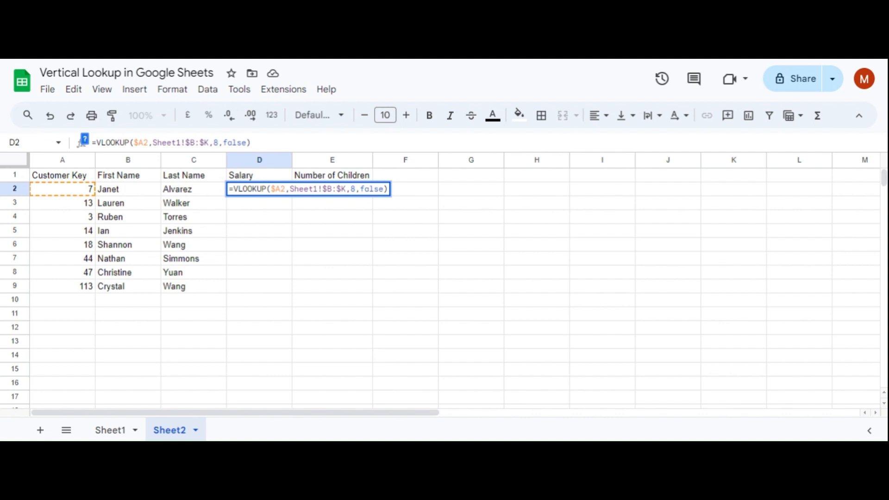
pyautogui.moveTo(210, 142); pyautogui.dragTo(152, 143)
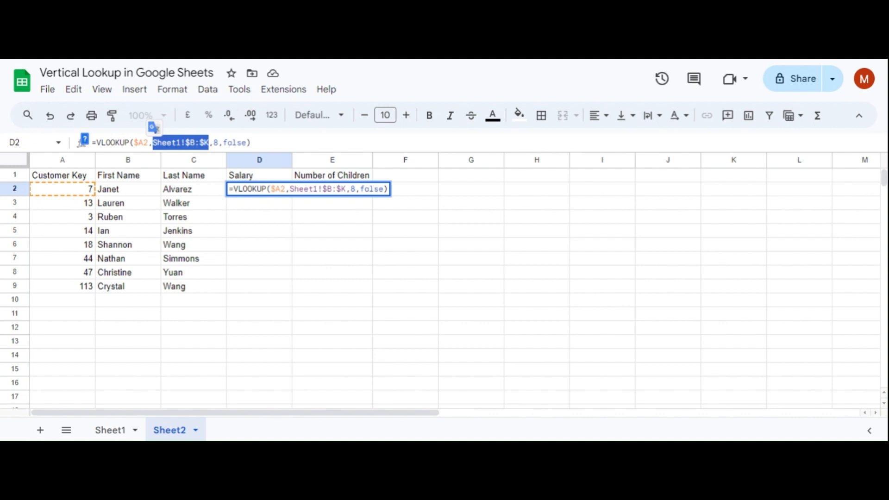
pyautogui.click(113, 430)
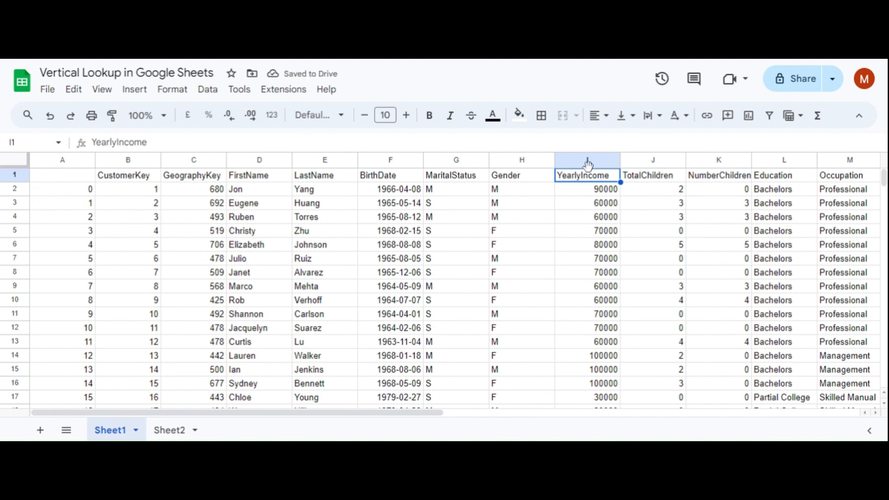
pyautogui.click(163, 428)
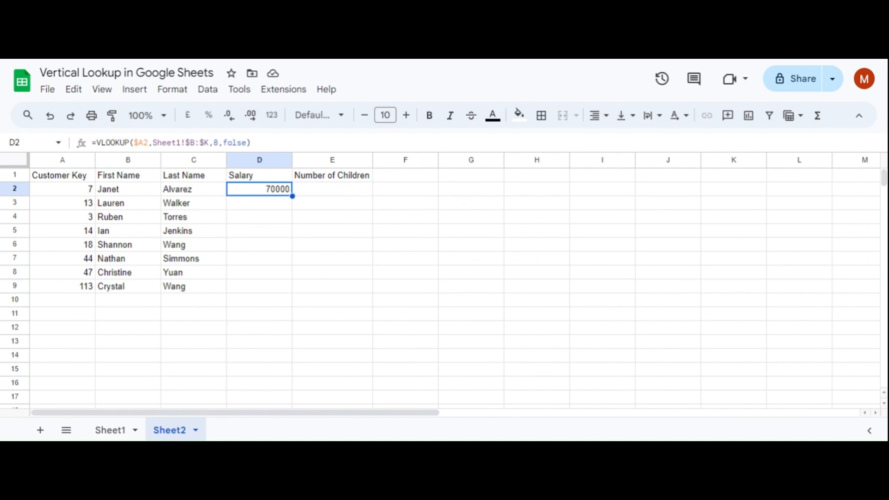
pyautogui.moveTo(292, 197); pyautogui.dragTo(292, 292)
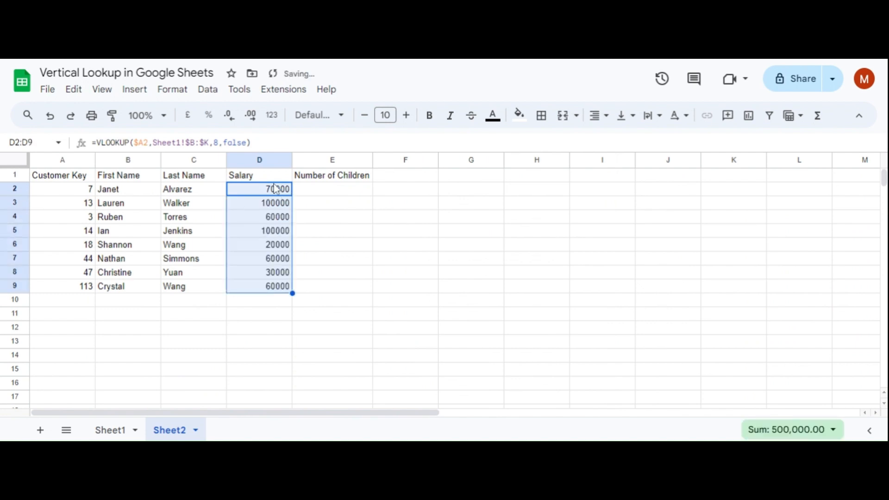
# Copy the Salary lookup formula from D2 into the Number of Children cell E2
pyautogui.click(276, 190)
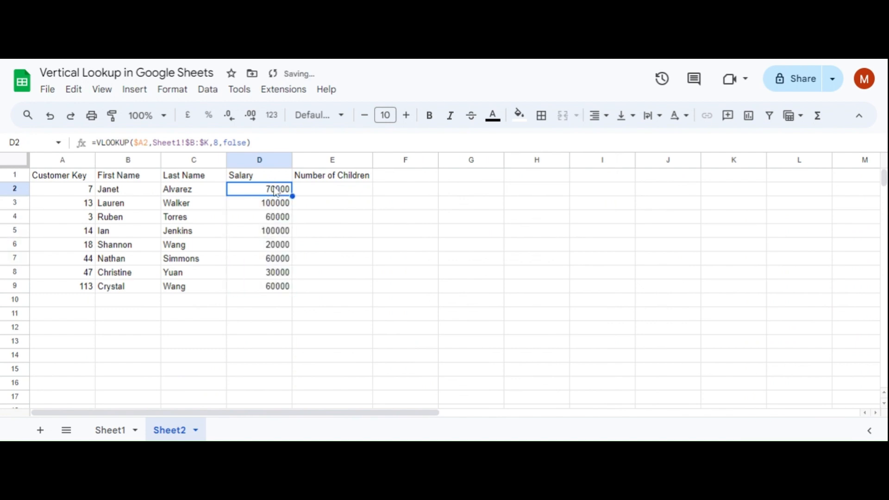
pyautogui.hotkey('ctrl', 'c')
pyautogui.click(318, 190)
pyautogui.hotkey('ctrl', 'v')
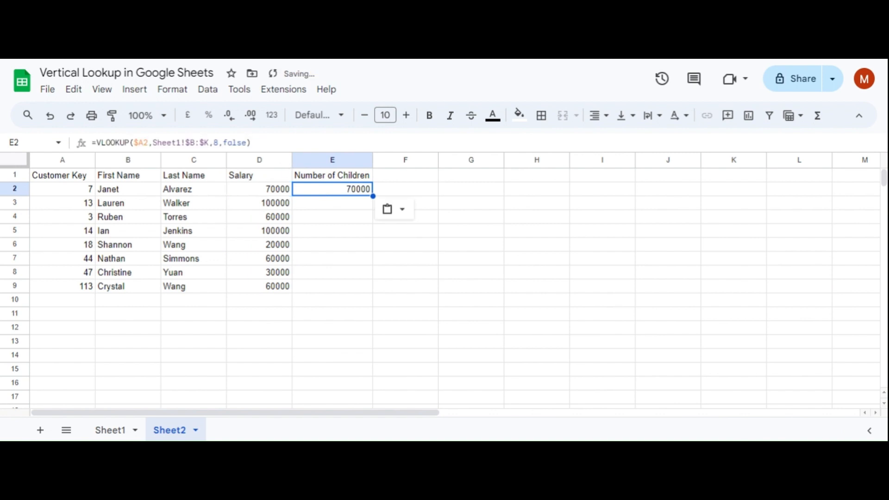
# Set the column index in E2's VLOOKUP to 9 and fill the Number of Children formula down to E9
pyautogui.click(218, 143)
pyautogui.press('BackSpace')
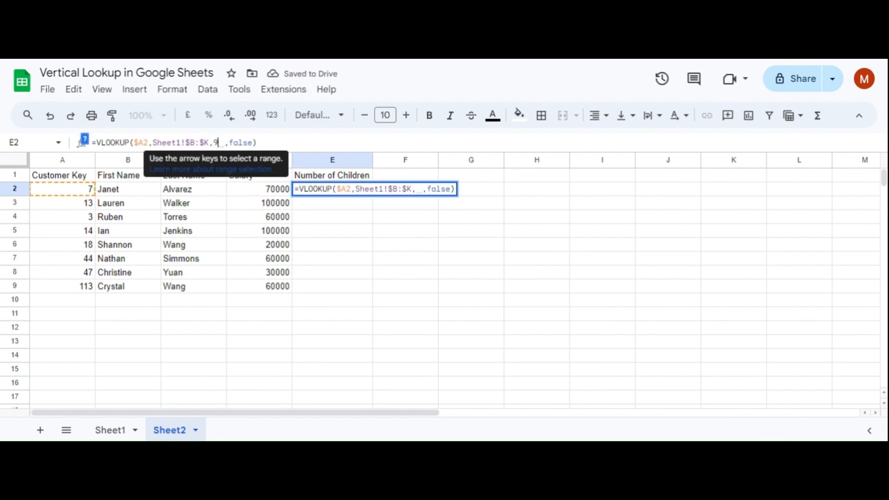
pyautogui.write('9')
pyautogui.click(110, 430)
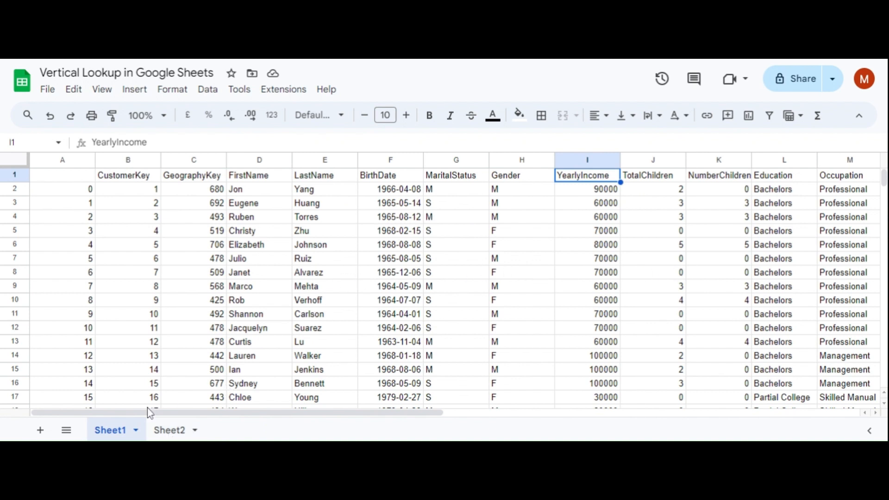
pyautogui.click(170, 432)
pyautogui.press('Return')
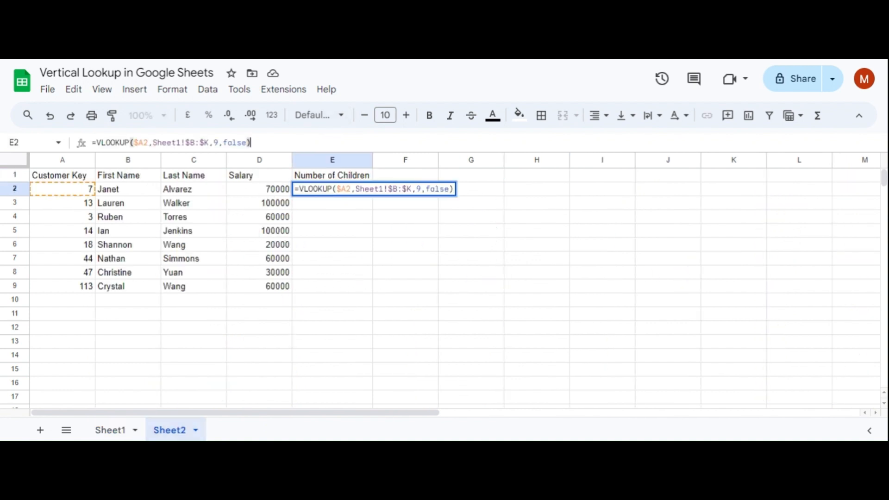
pyautogui.press('Return')
pyautogui.click(360, 191)
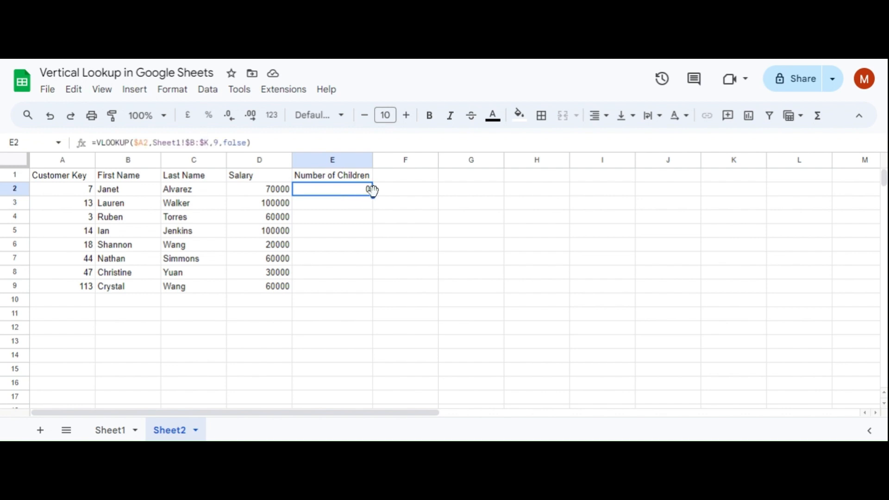
pyautogui.moveTo(373, 196); pyautogui.dragTo(373, 291)
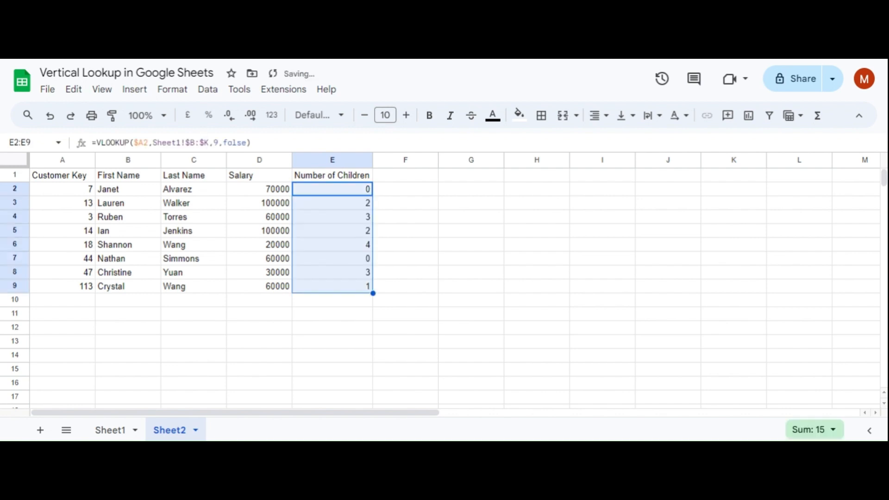
# Compare the salary returned for customer key 7 with the YearlyIncome in that customer's Sheet1 row
pyautogui.click(277, 198)
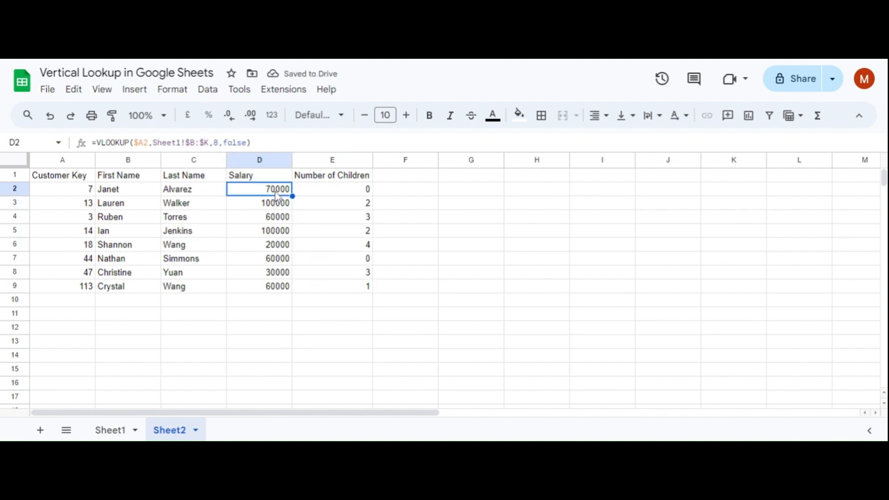
pyautogui.click(110, 431)
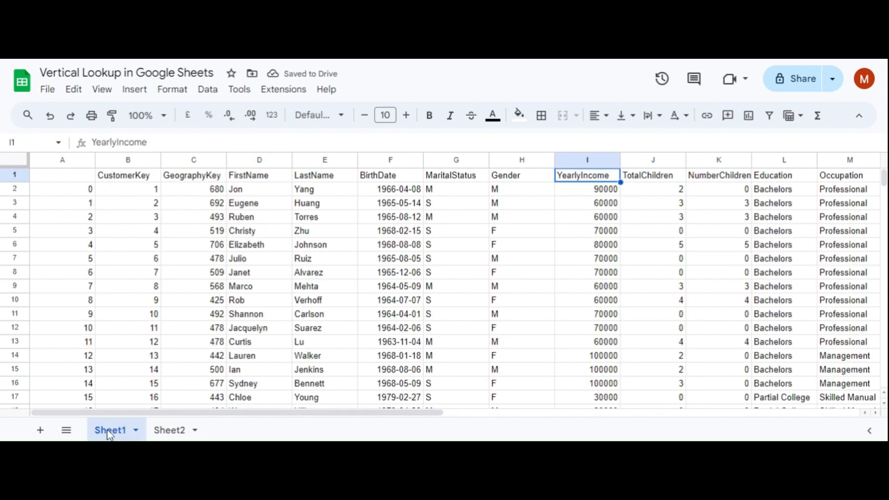
pyautogui.click(261, 275)
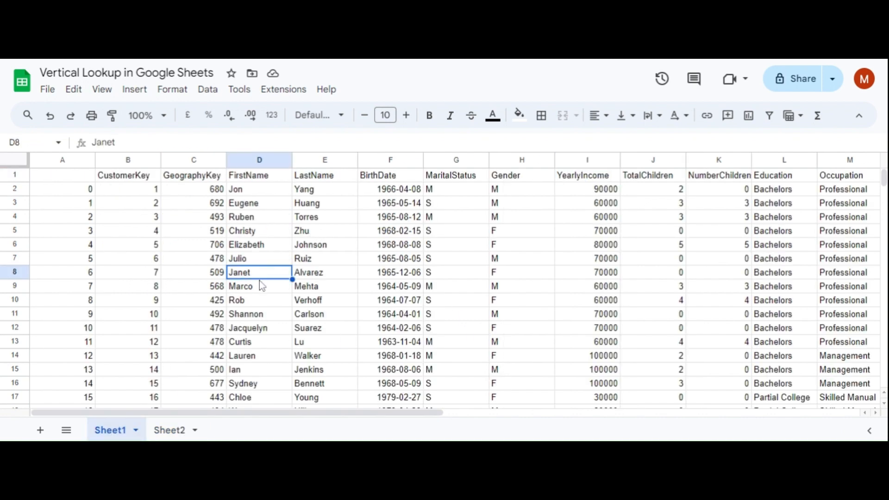
pyautogui.press('Right')
pyautogui.press('Right')
pyautogui.press('Right')
pyautogui.press('Right')
pyautogui.press('Right')
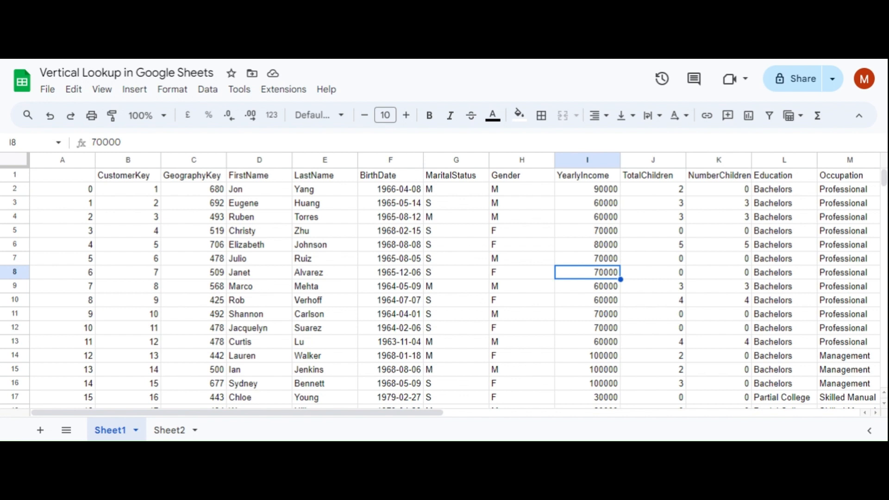
pyautogui.click(162, 427)
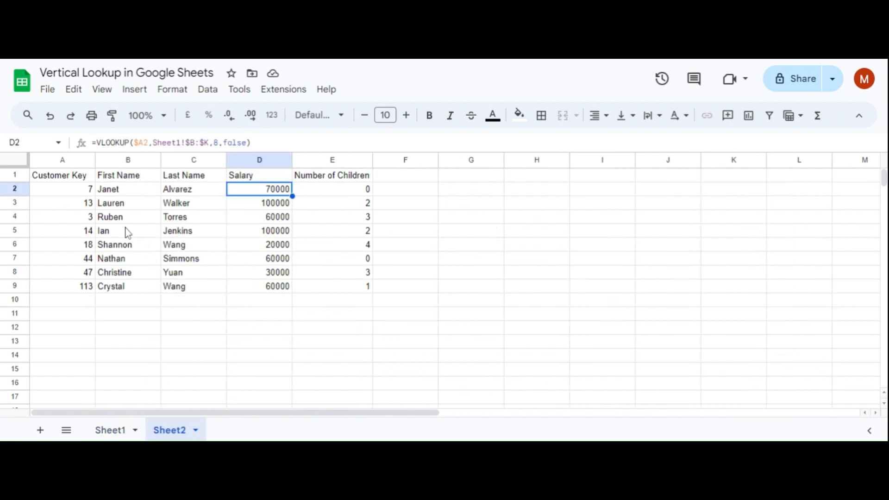
# Compare the names, salary and number of children returned for customer key 18 with that customer's row on Sheet1
pyautogui.click(122, 244)
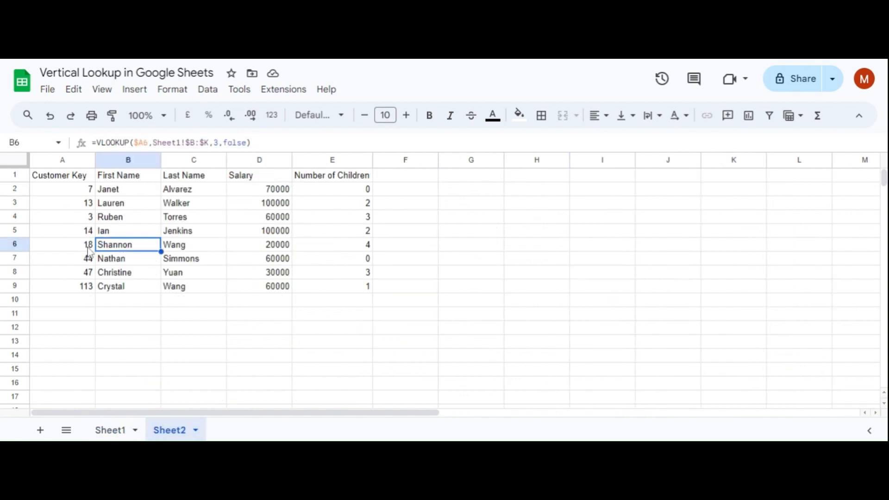
pyautogui.click(111, 429)
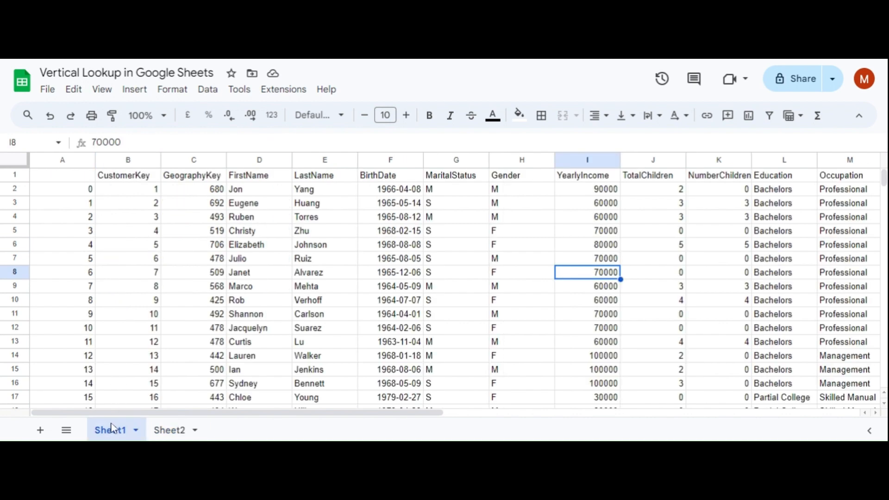
pyautogui.click(157, 361)
pyautogui.press('Down')
pyautogui.press('Down')
pyautogui.press('Down')
pyautogui.press('Down')
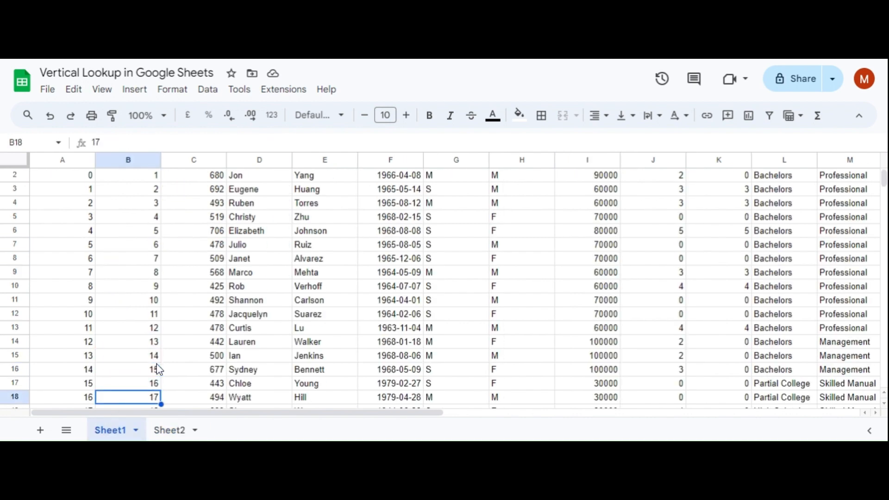
pyautogui.press('Down')
pyautogui.press('Right')
pyautogui.press('Right')
pyautogui.press('Right')
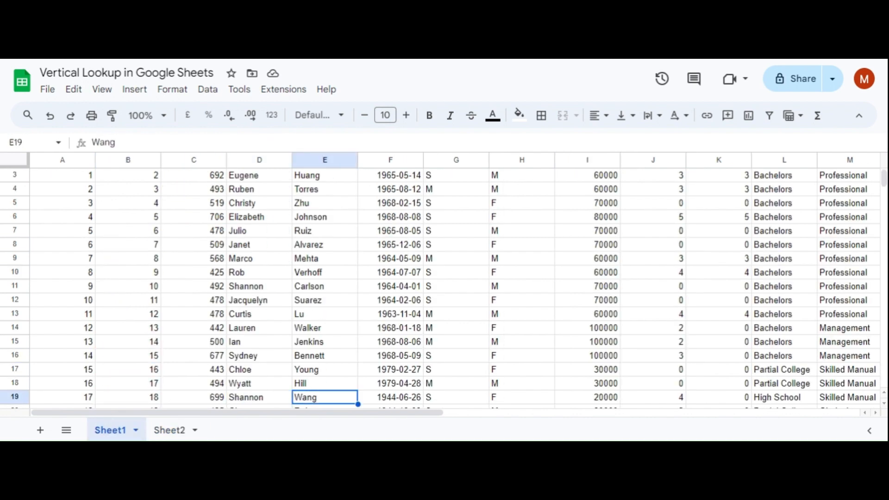
pyautogui.press('Right')
pyautogui.press('Right')
pyautogui.press('Right')
pyautogui.press('Right')
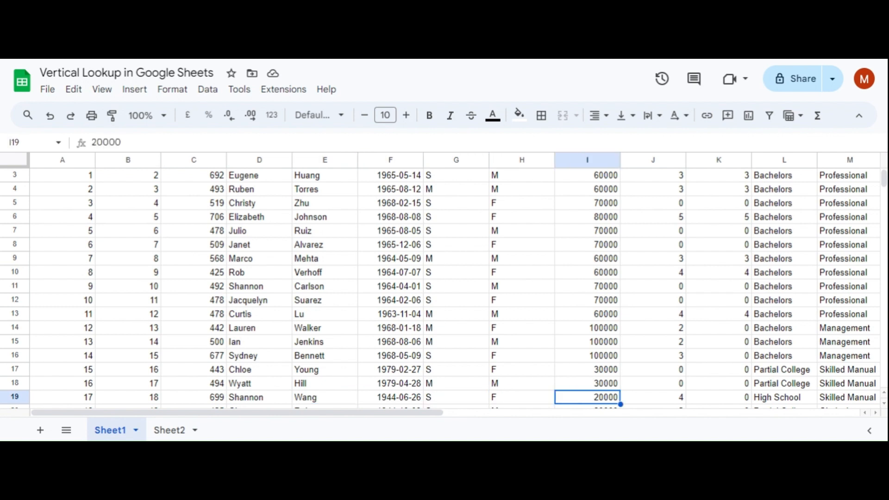
pyautogui.press('Right')
pyautogui.click(170, 429)
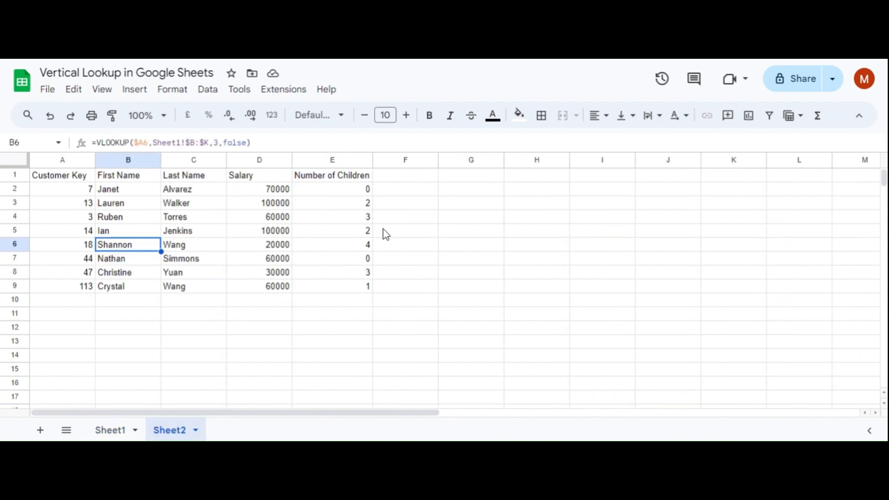
pyautogui.press('Right')
pyautogui.press('Right')
pyautogui.press('Right')
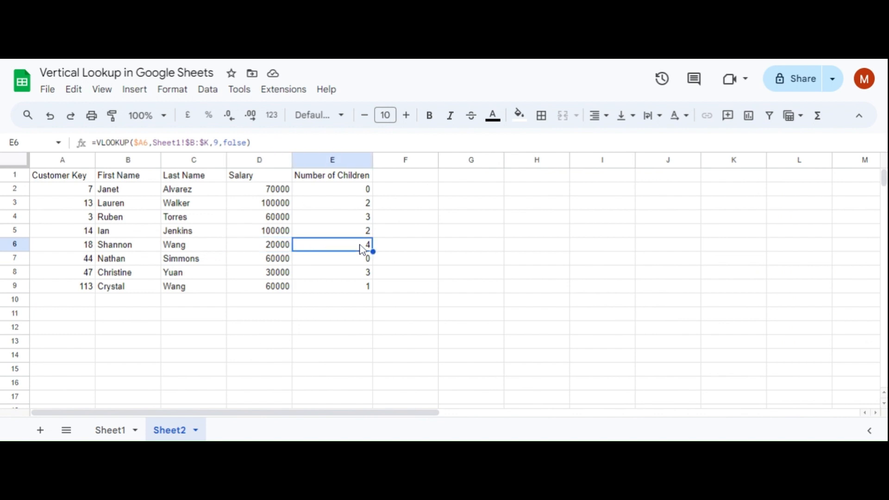